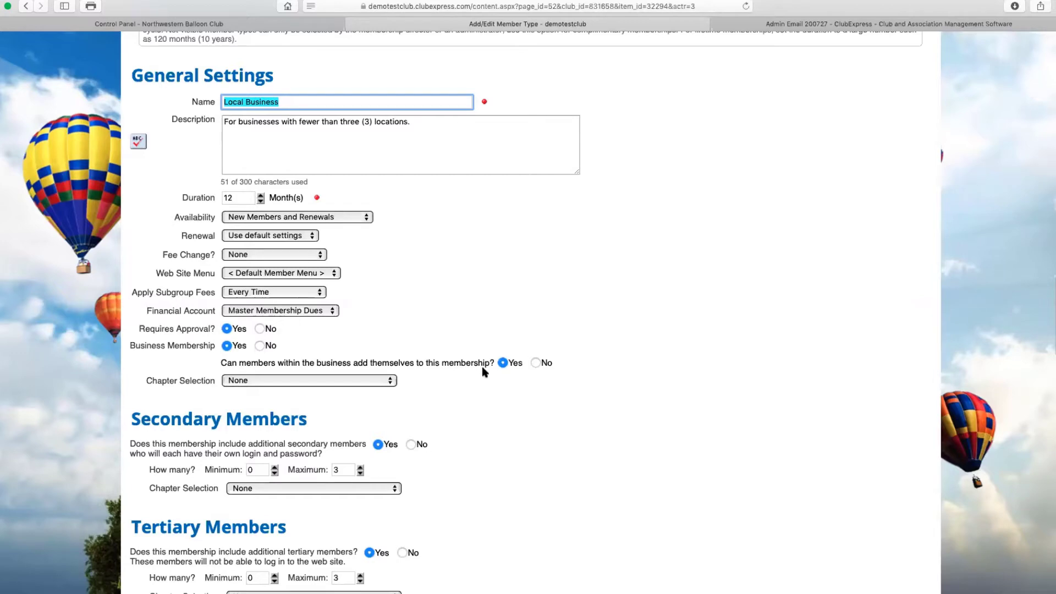
Cancel the member type editor without saving and return to Member Manager via the Control Panel
scroll(483, 386, "down", 5)
left_click(553, 559)
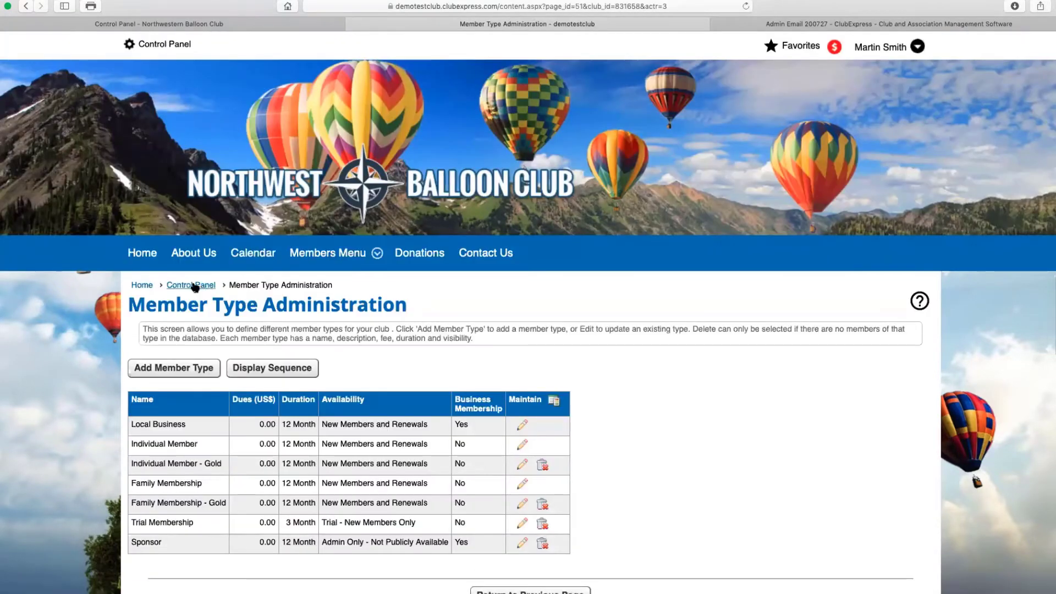
left_click(191, 285)
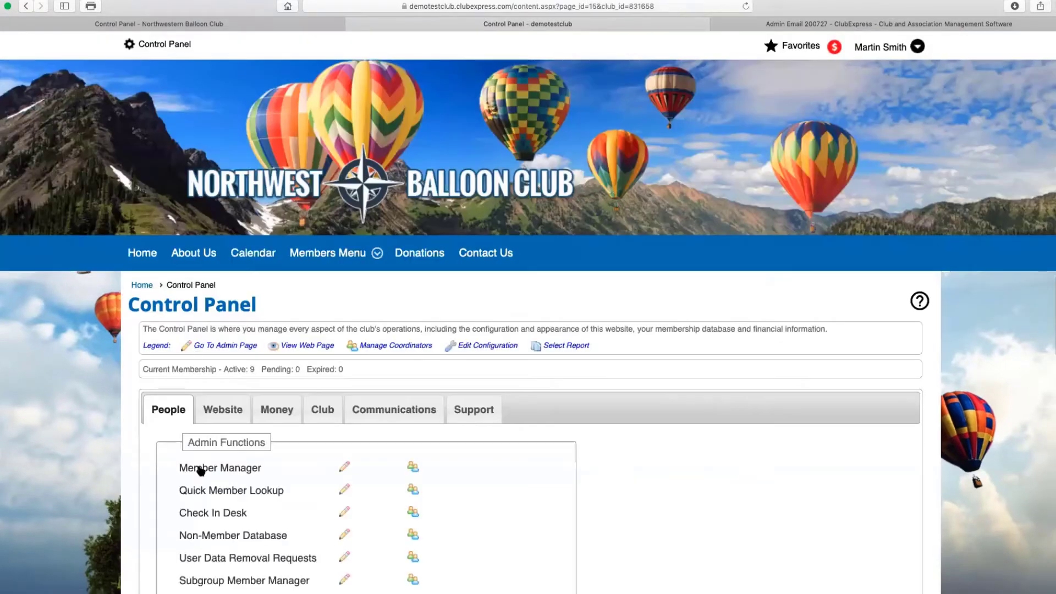
left_click(202, 468)
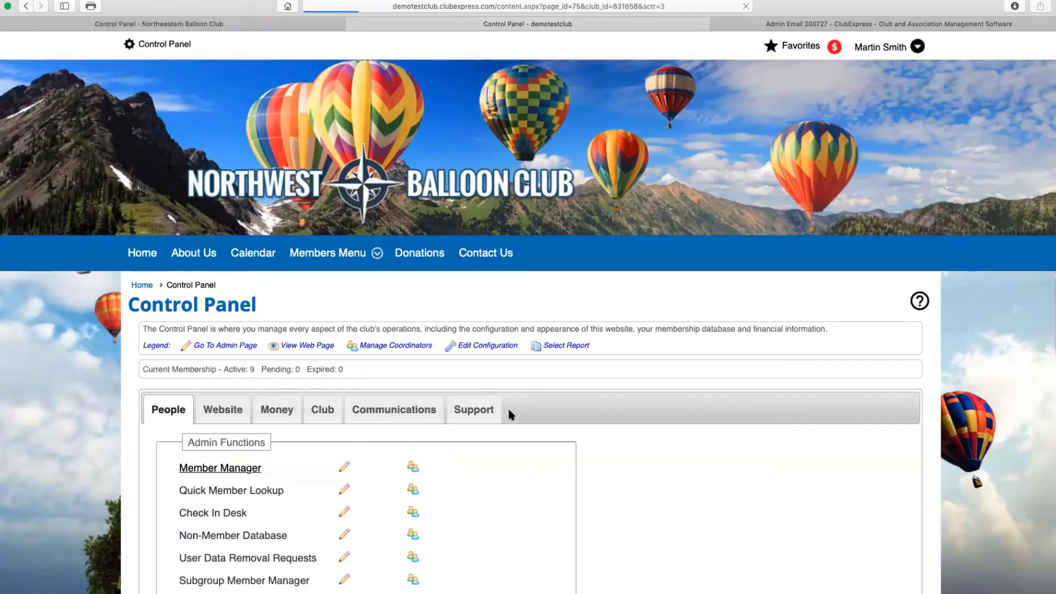
Search members of type Local Business and open the Balloon Supplies R Us profile
scroll(312, 410, "down", 3)
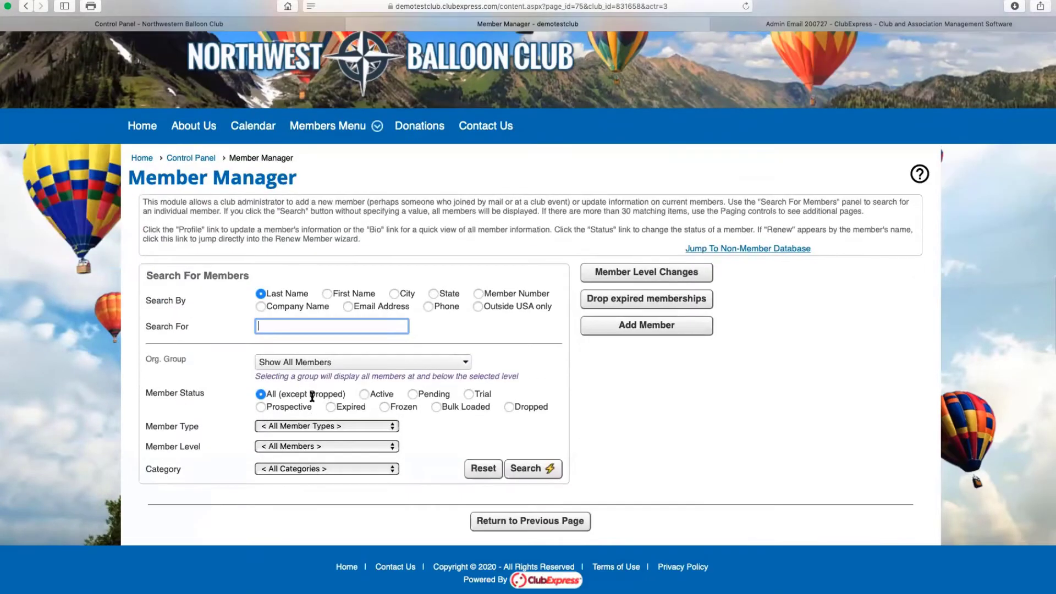
left_click(338, 428)
left_click(334, 438)
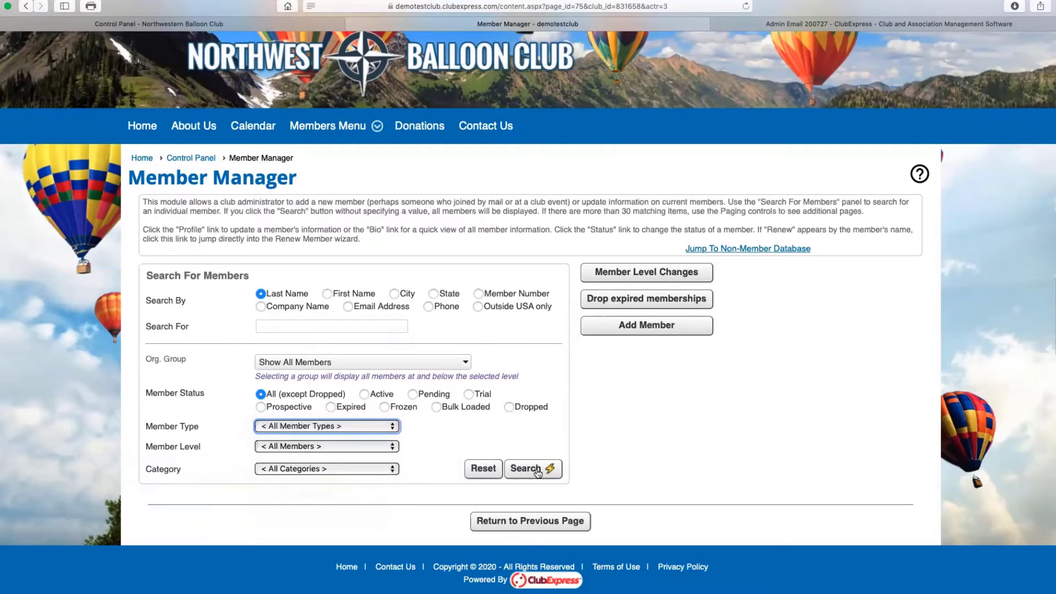
left_click(538, 470)
scroll(298, 522, "down", 2)
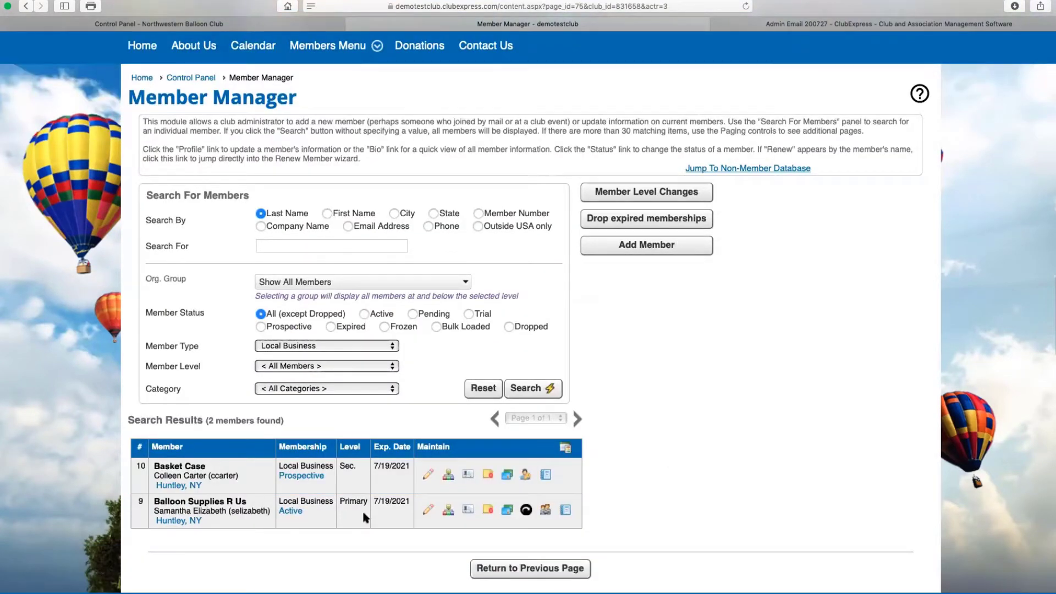
left_click(427, 510)
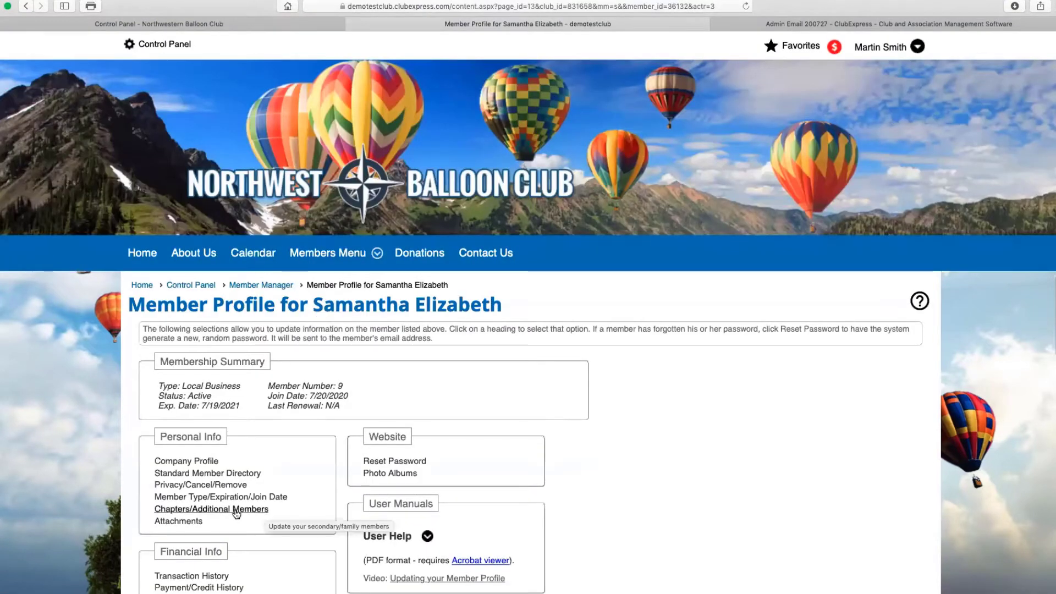
Show the account's Chapters/Additional Members page with its prospective secondary member and authorization code
left_click(237, 511)
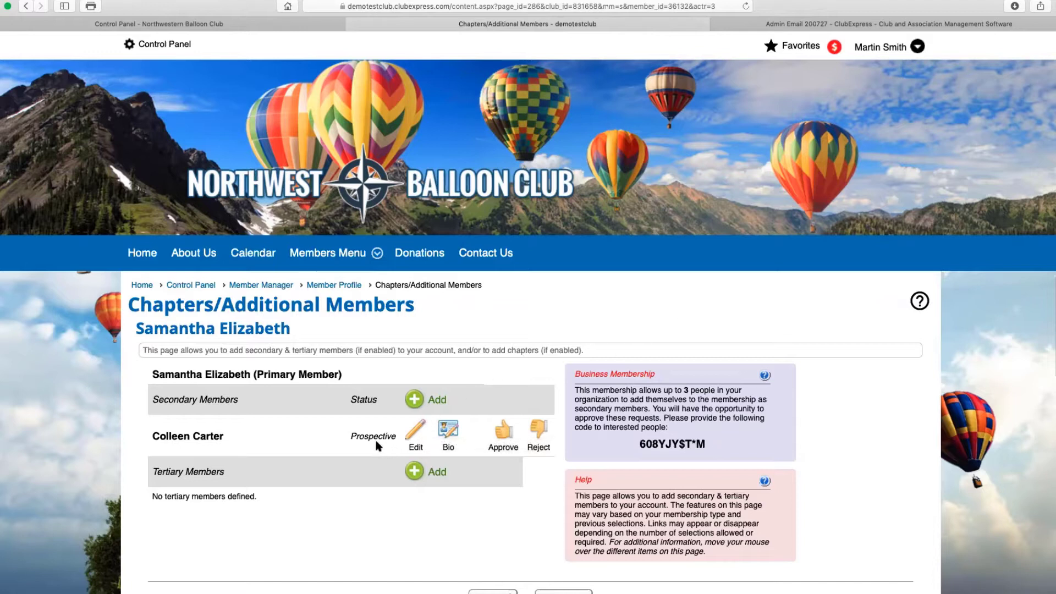
mouse_move(231, 447)
Log out of the administrator account and start a New Member Signup
left_click(888, 46)
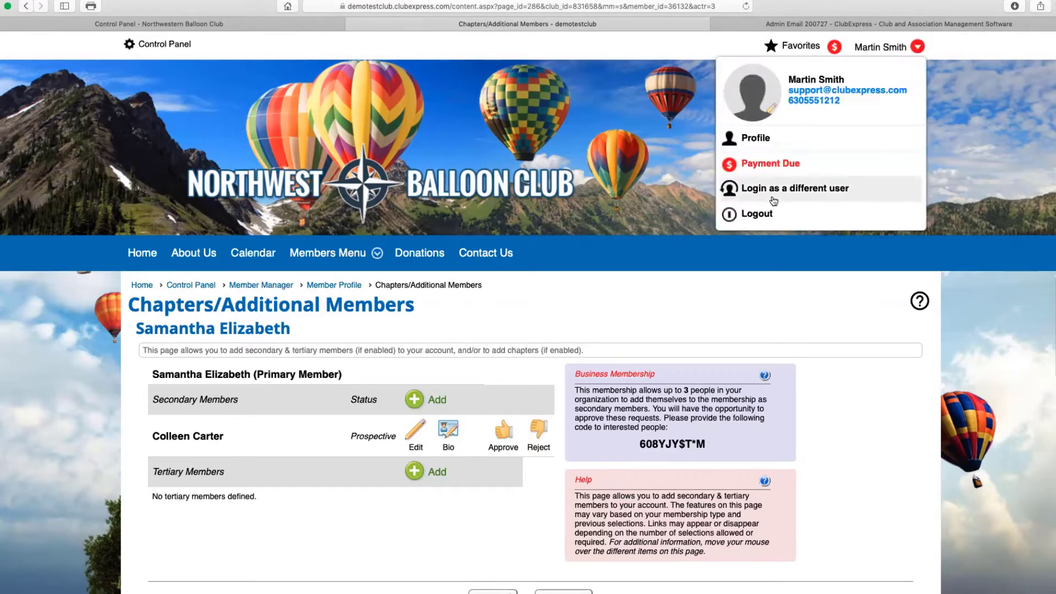
left_click(757, 216)
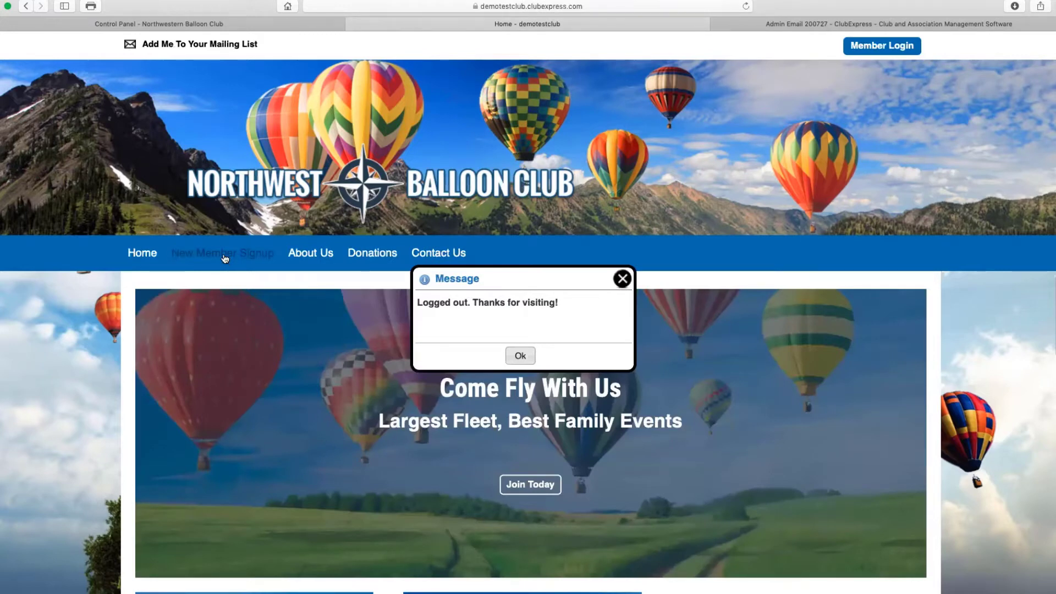
left_click(224, 254)
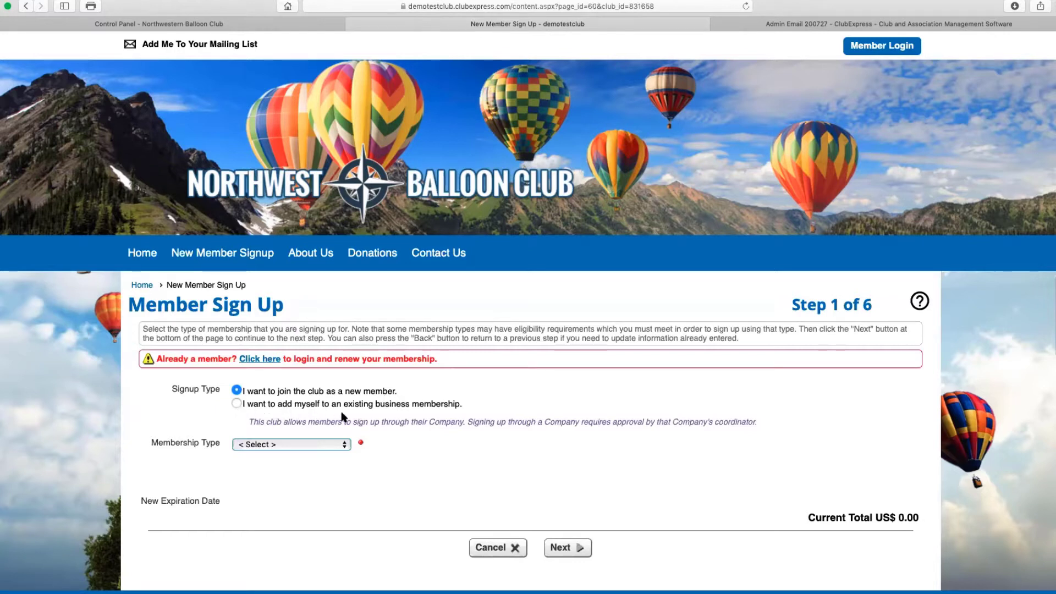
Choose to join an existing business membership, enter the business authorization code, and continue
left_click(237, 404)
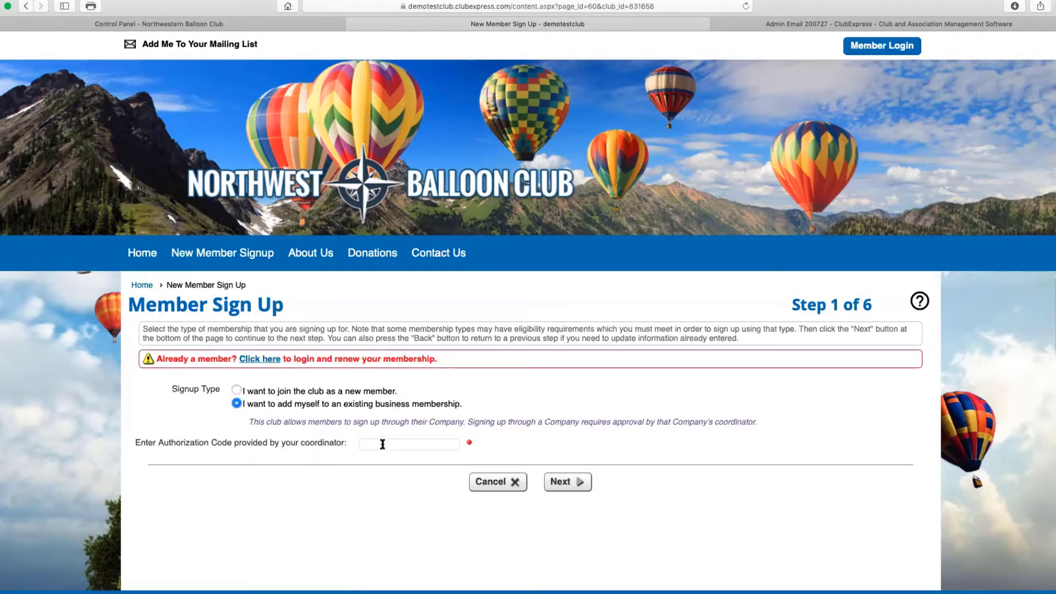
left_click(382, 444)
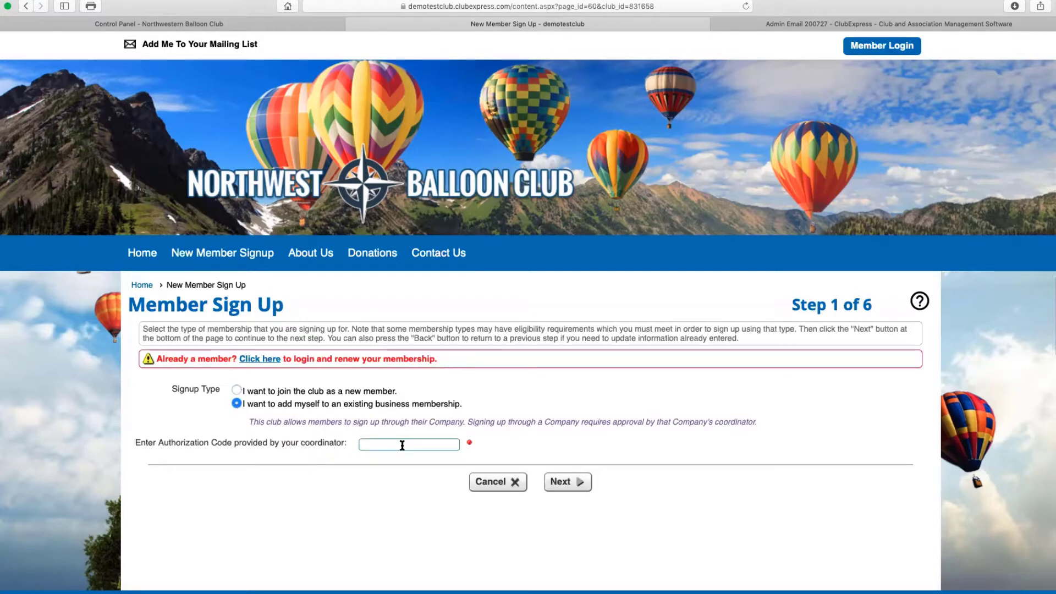
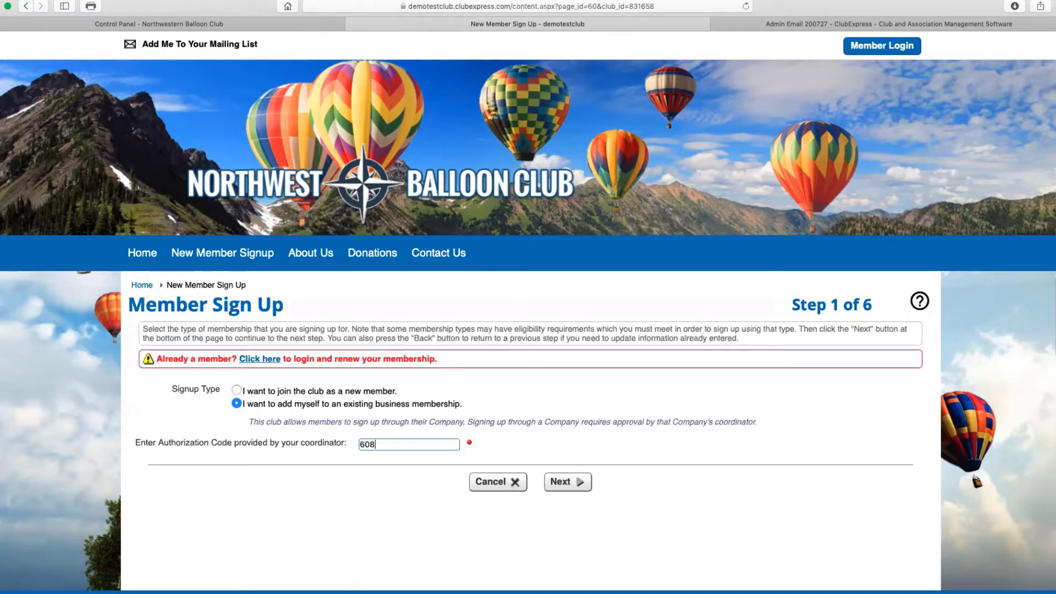
left_click(561, 482)
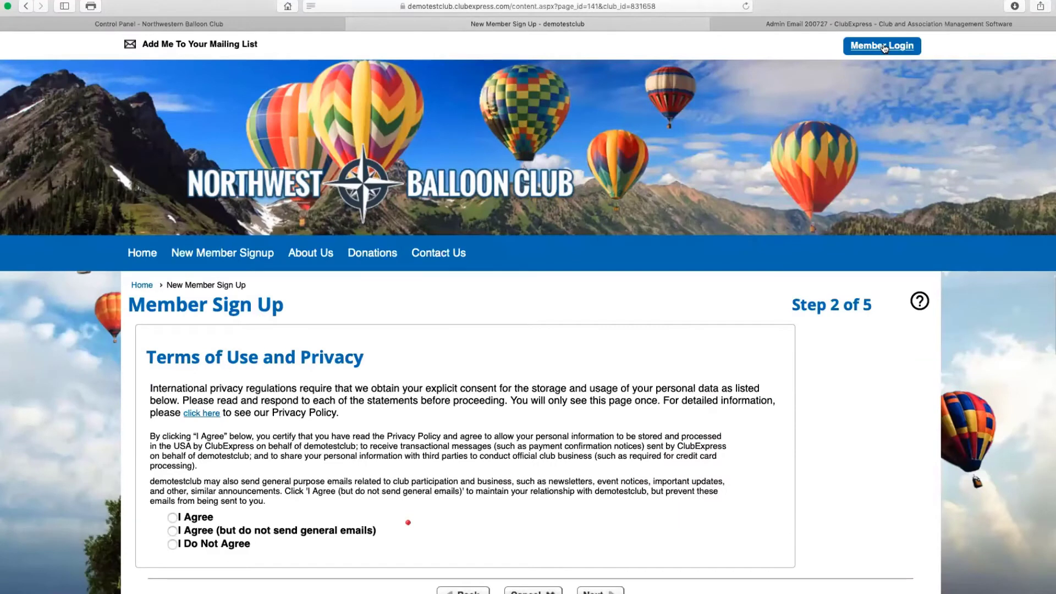
Leave the Business Memberships slide and return to the club website
left_click(883, 47)
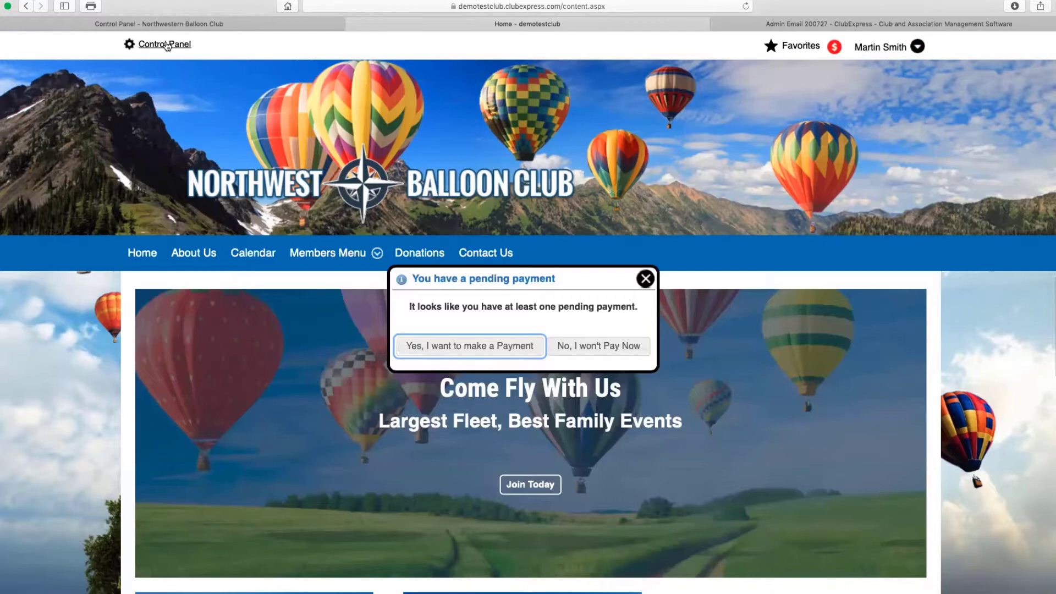
Filter Member Manager to Local Business and reopen the Balloon Supplies R Us member profile
left_click(166, 45)
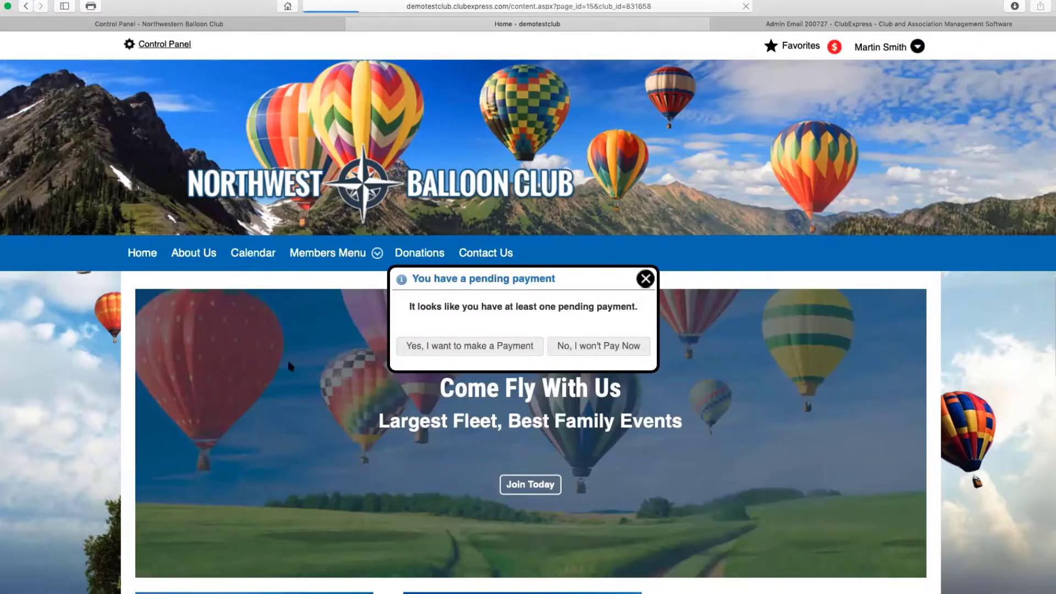
left_click(348, 468)
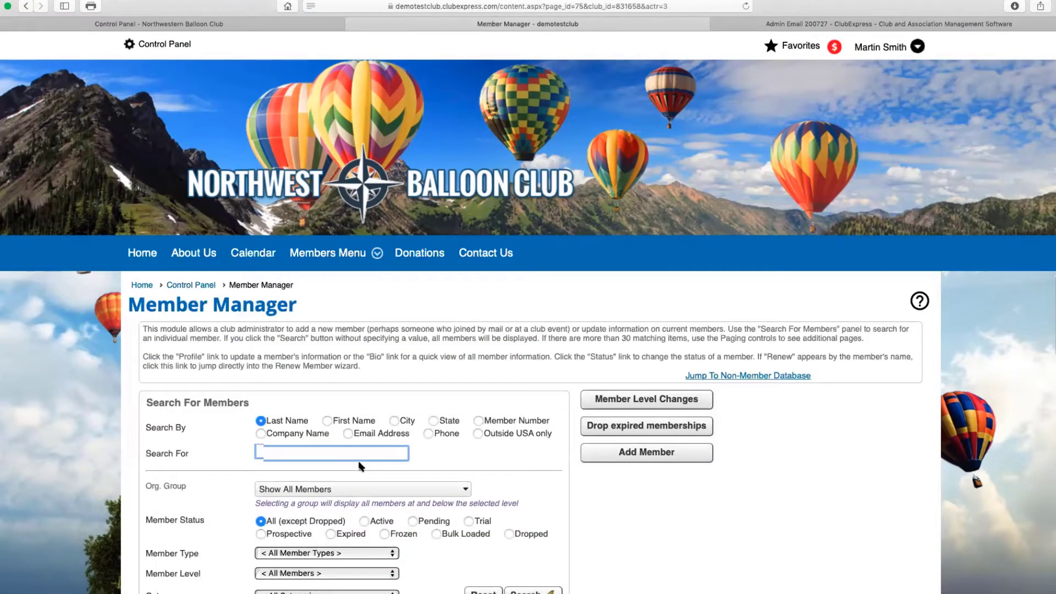
scroll(361, 468, "down", 3)
left_click(349, 440)
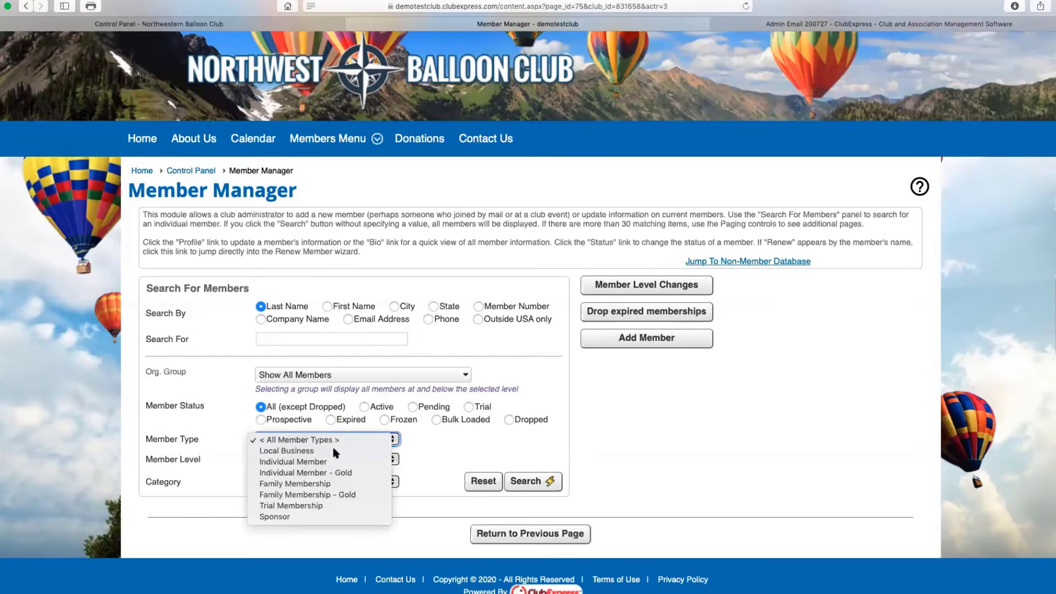
left_click(335, 451)
left_click(524, 482)
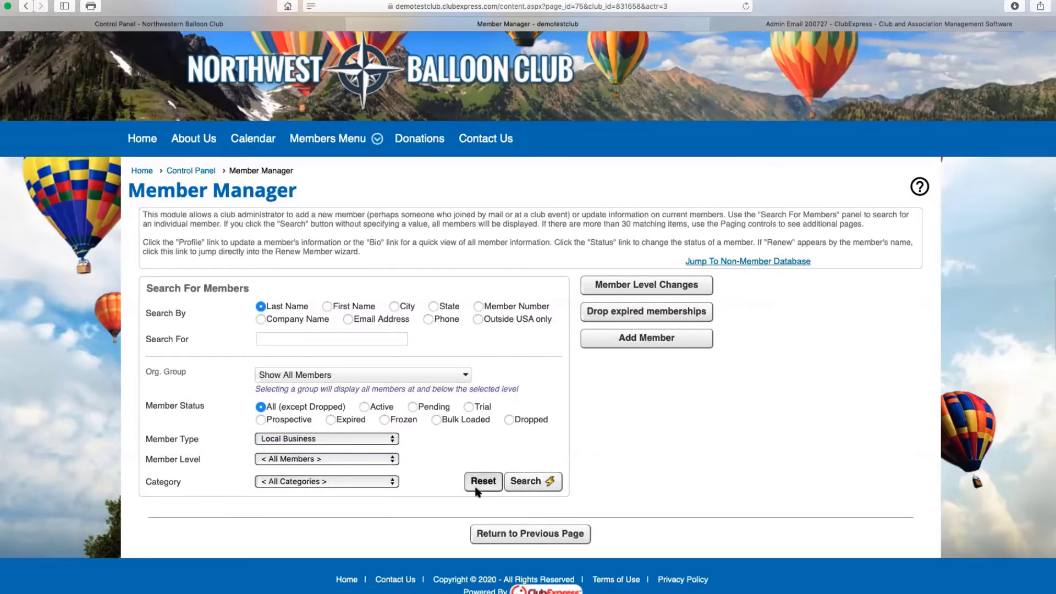
scroll(136, 461, "down", 3)
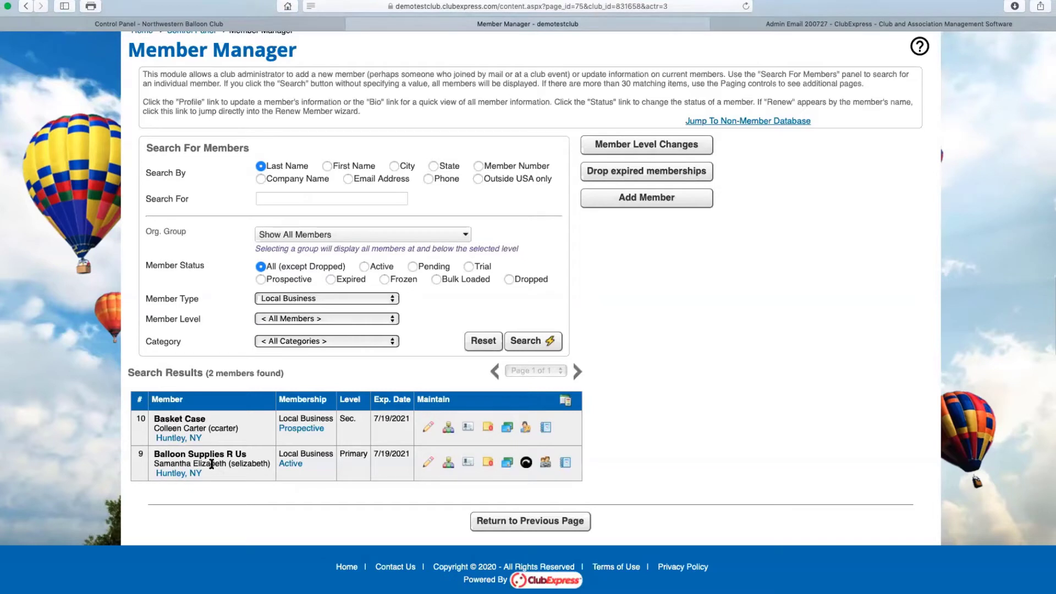
triple_click(198, 454)
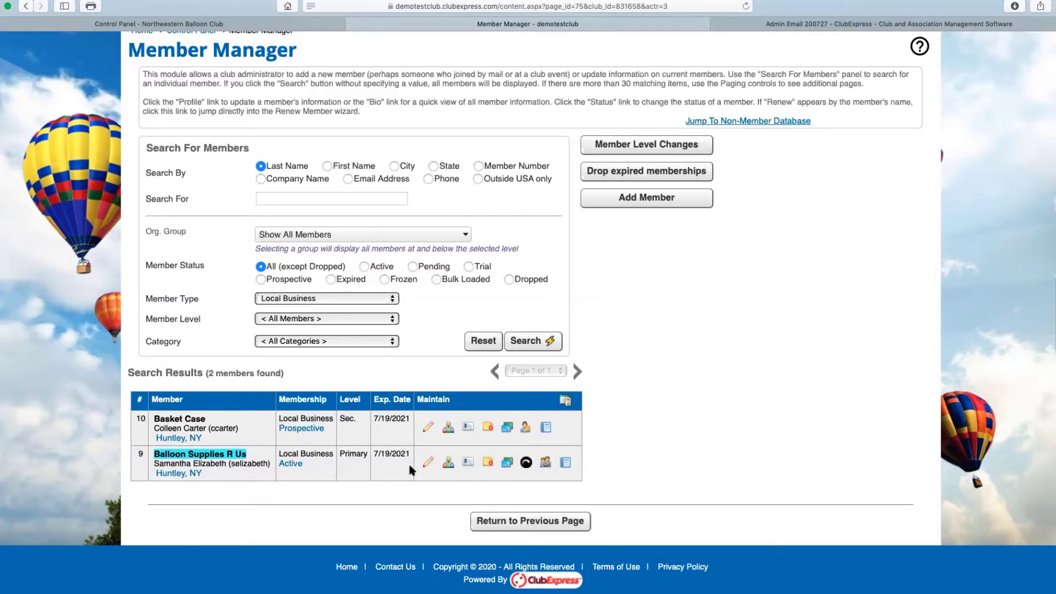
left_click(429, 463)
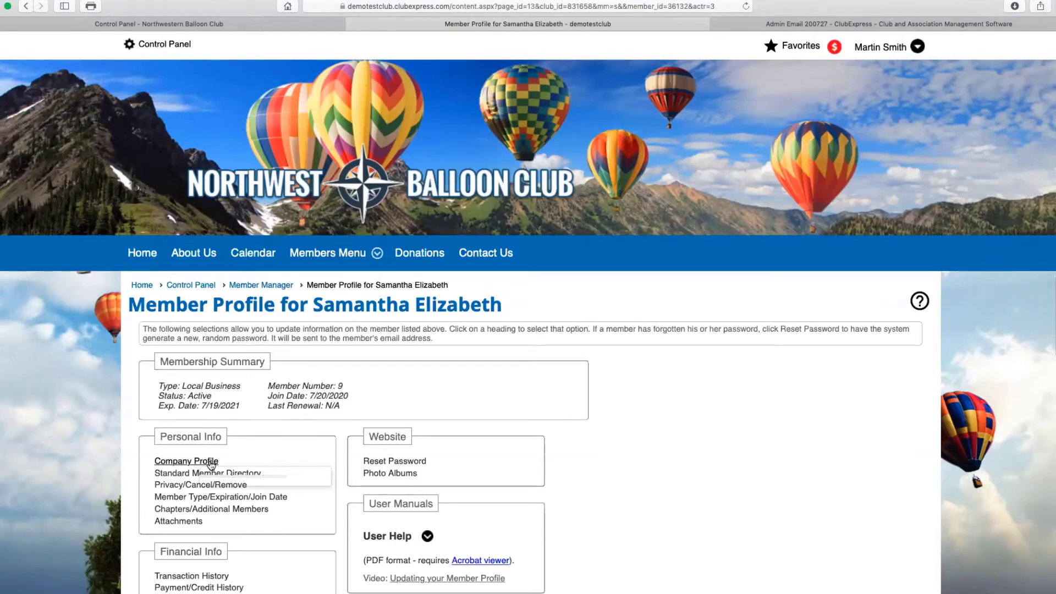
Review the Company Profile contact page showing Balloon Supplies R Us's company name, phone and address
left_click(211, 462)
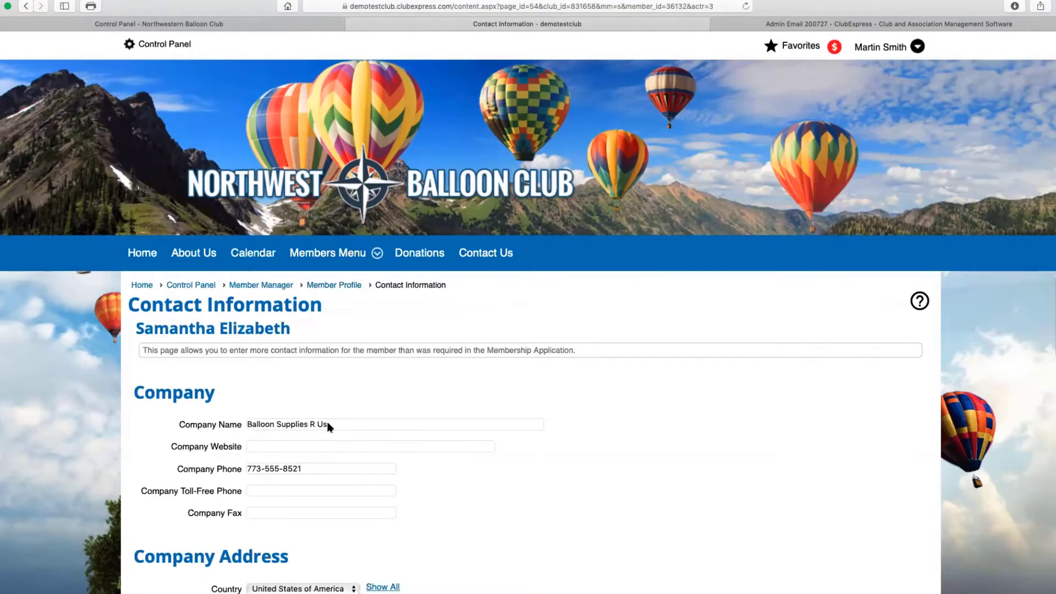
scroll(489, 405, "down", 3)
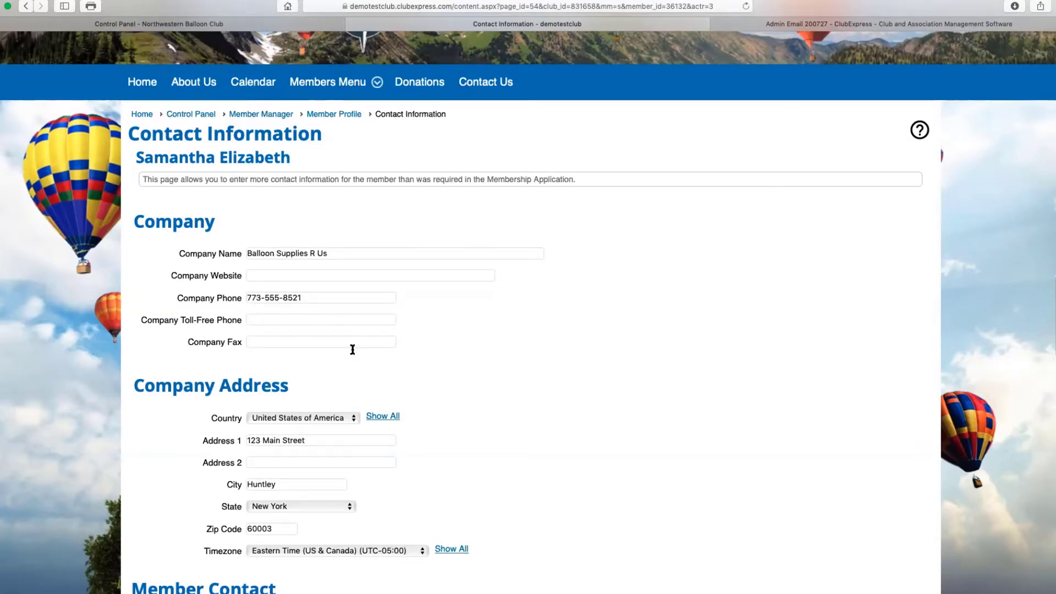
scroll(371, 412, "down", 6)
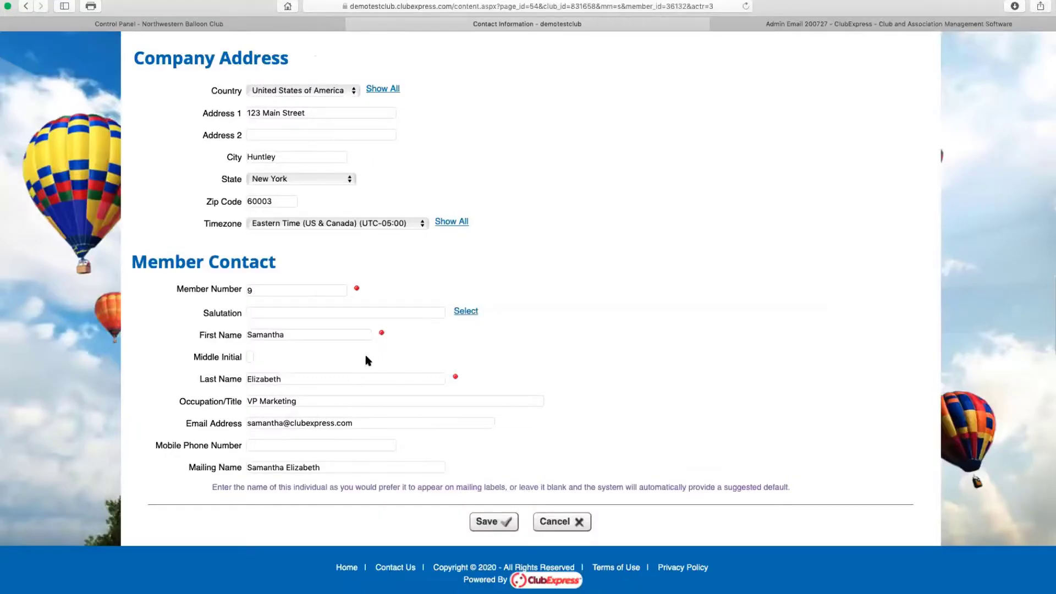
scroll(364, 352, "up", 15)
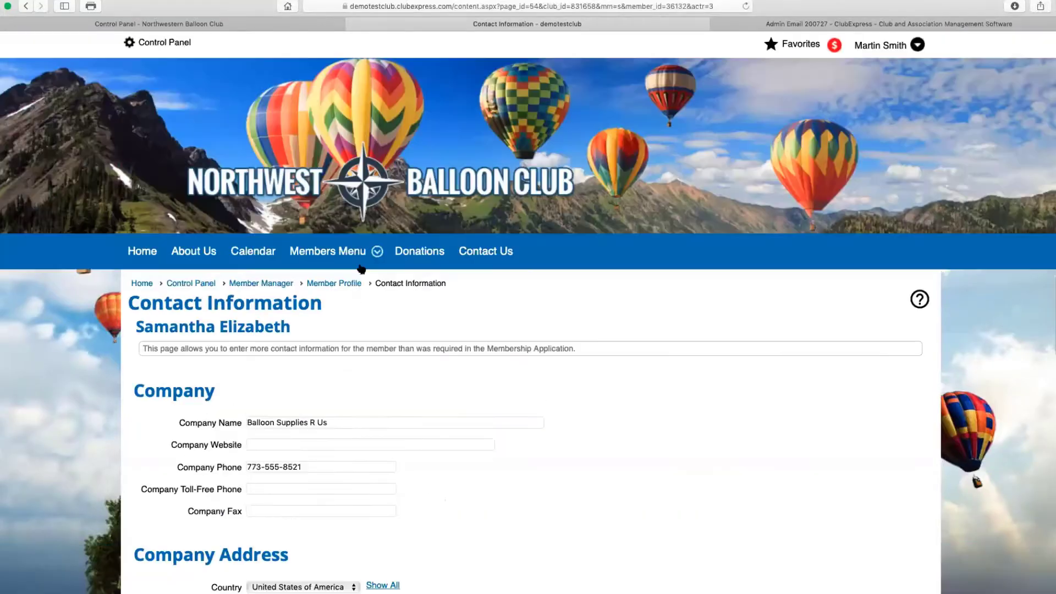
Search the Membership Directory for 'balloon', find Balloon Supplies R Us, then return to the slideshow
mouse_move(332, 255)
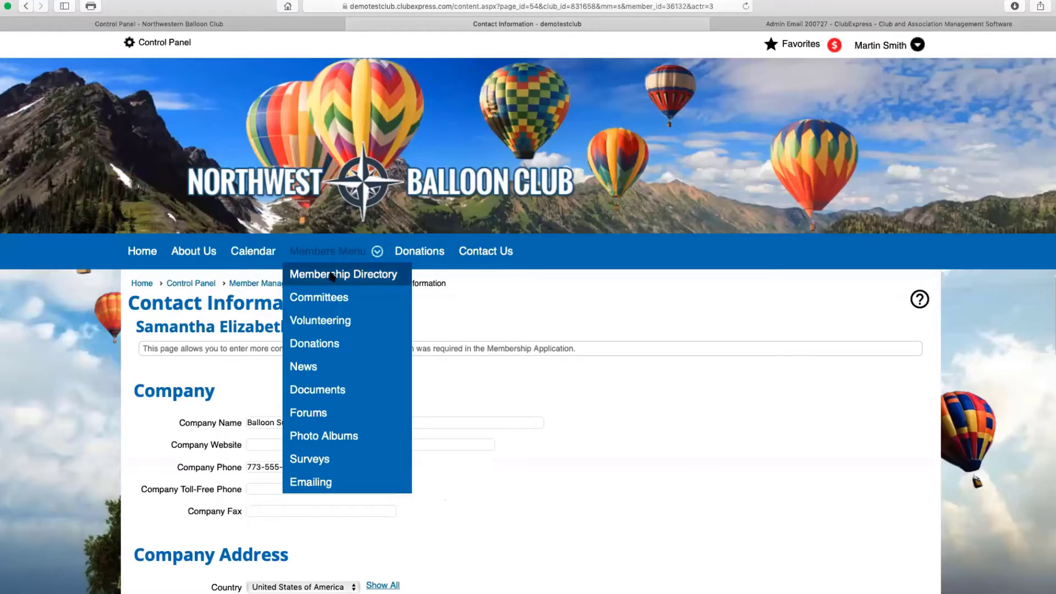
left_click(332, 275)
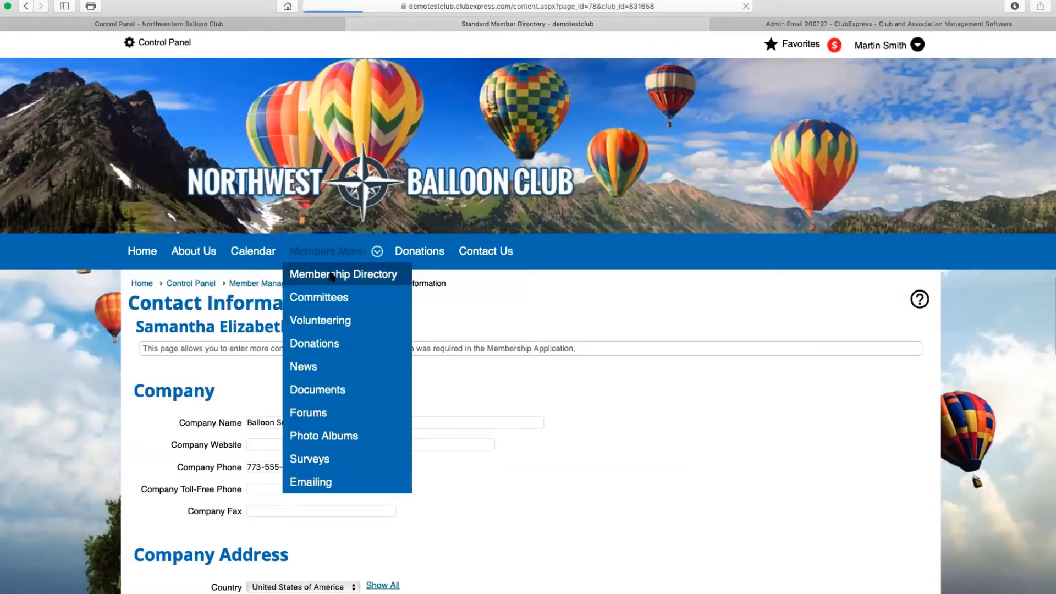
left_click(277, 461)
type("balloon")
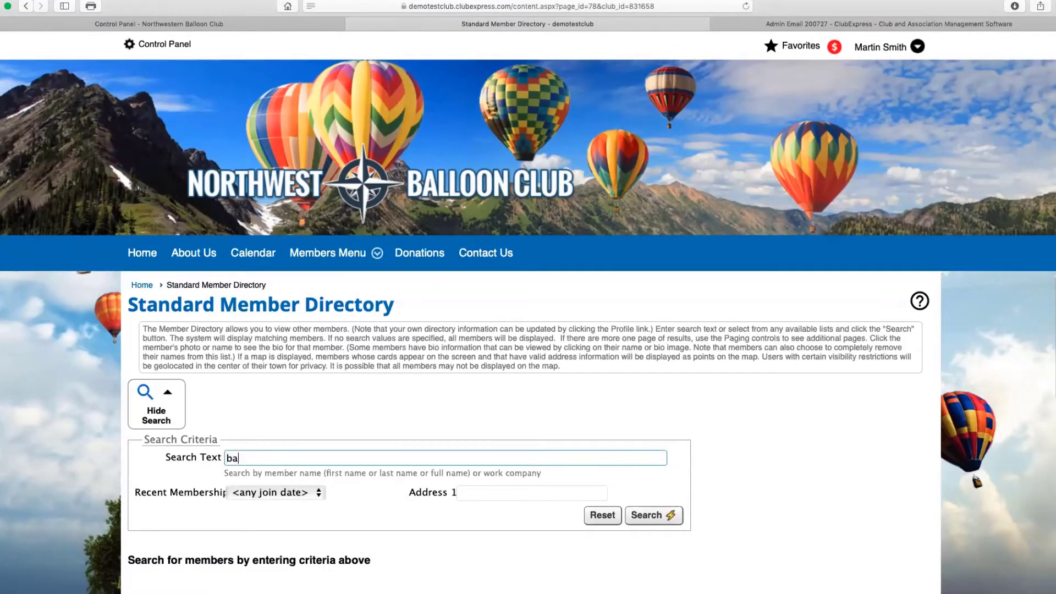
left_click(663, 516)
scroll(537, 544, "down", 3)
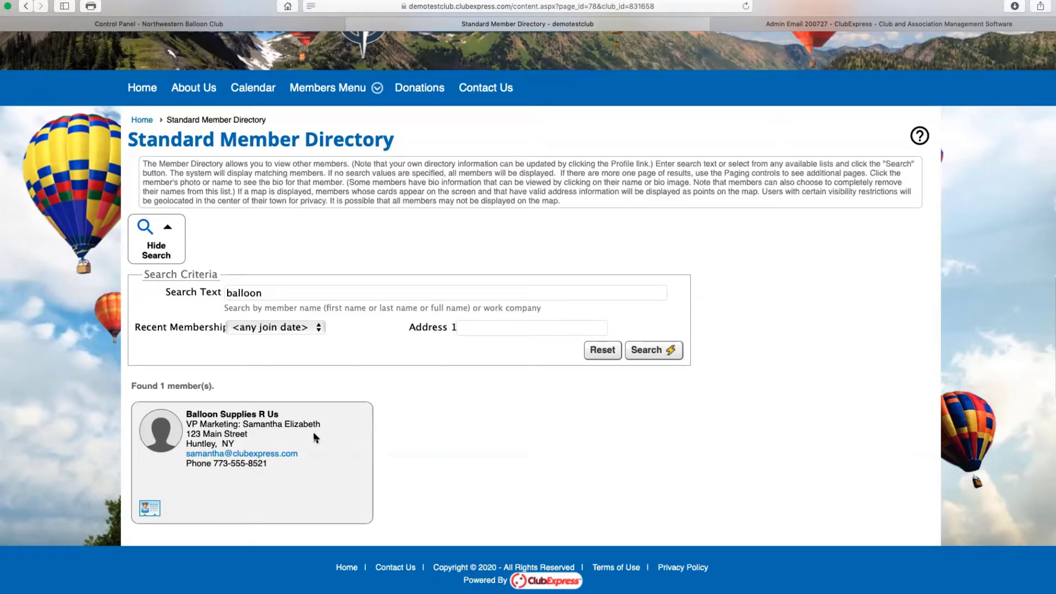
key("super+Tab")
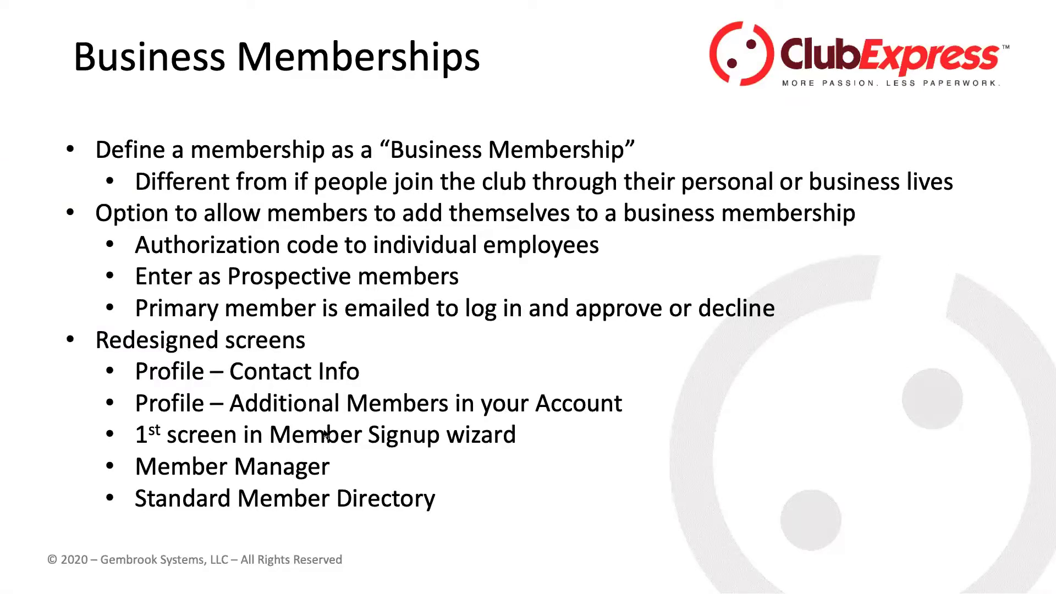
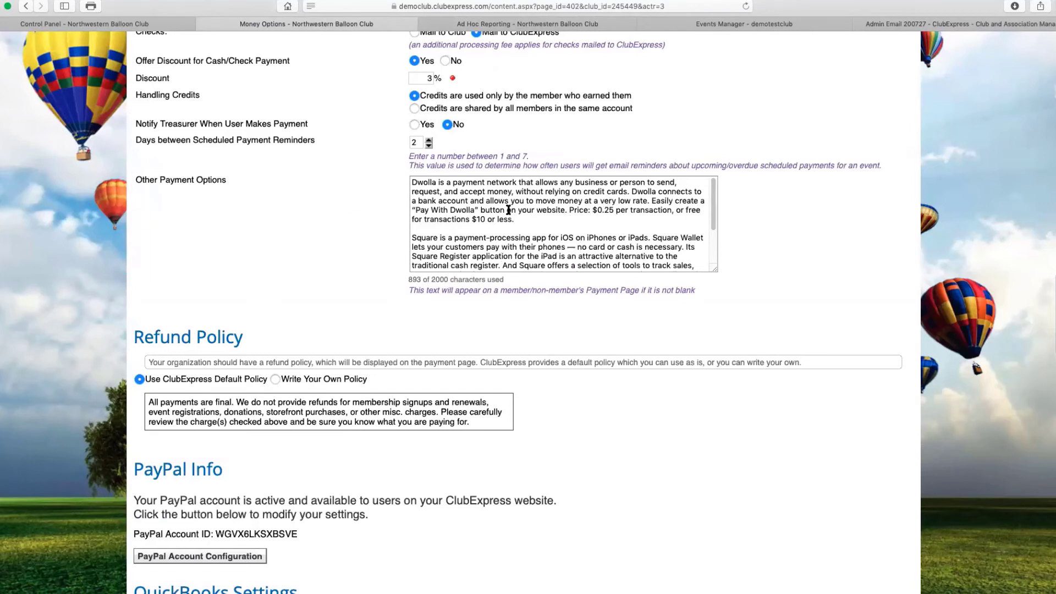
Review the Dwolla and Square text in the Money Options Other Payment Options box
left_click(714, 213)
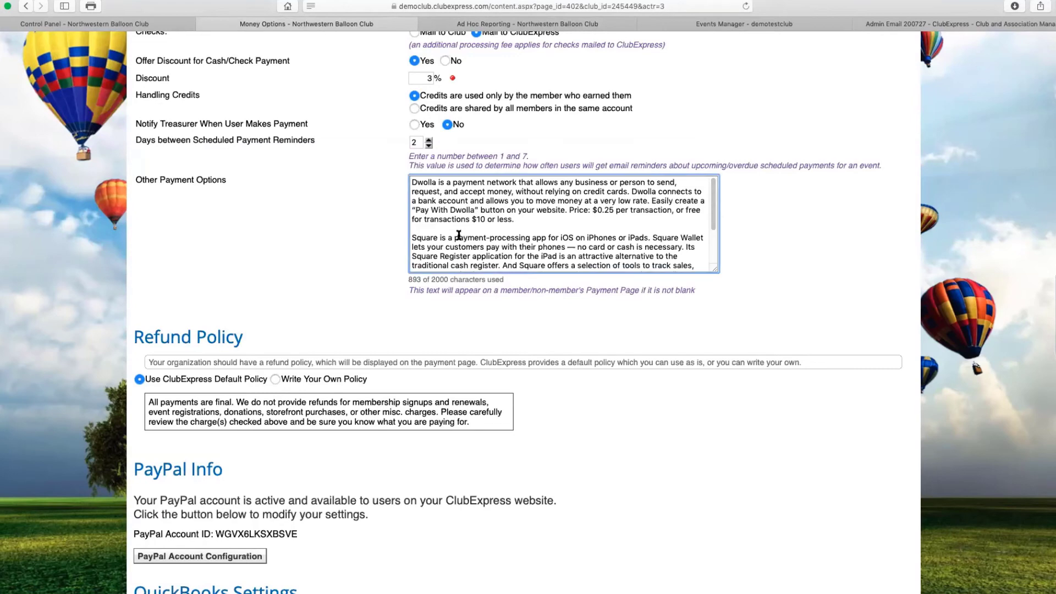
scroll(472, 251, "up", 12)
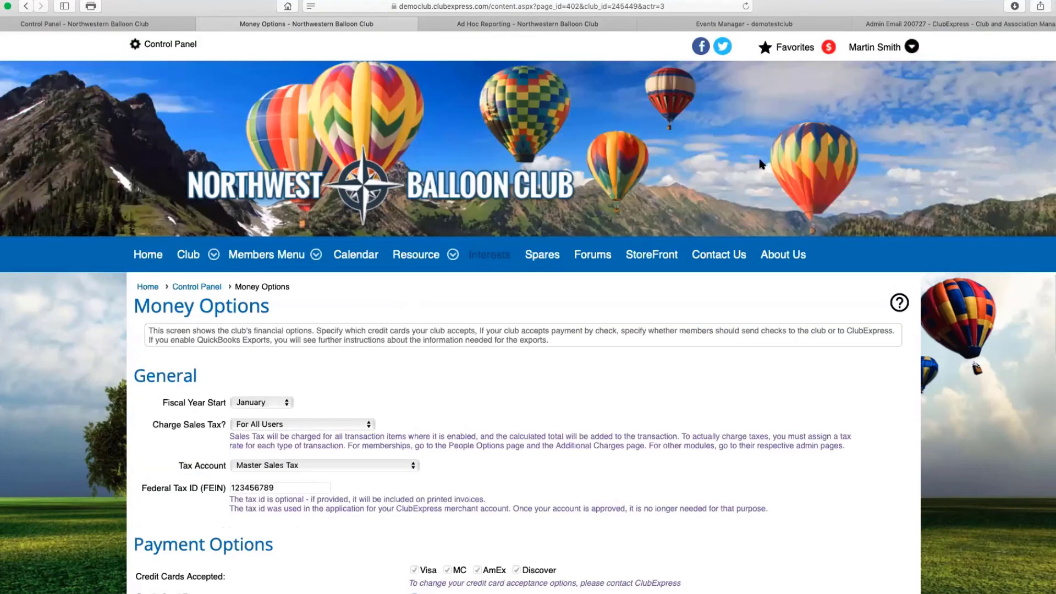
left_click(829, 48)
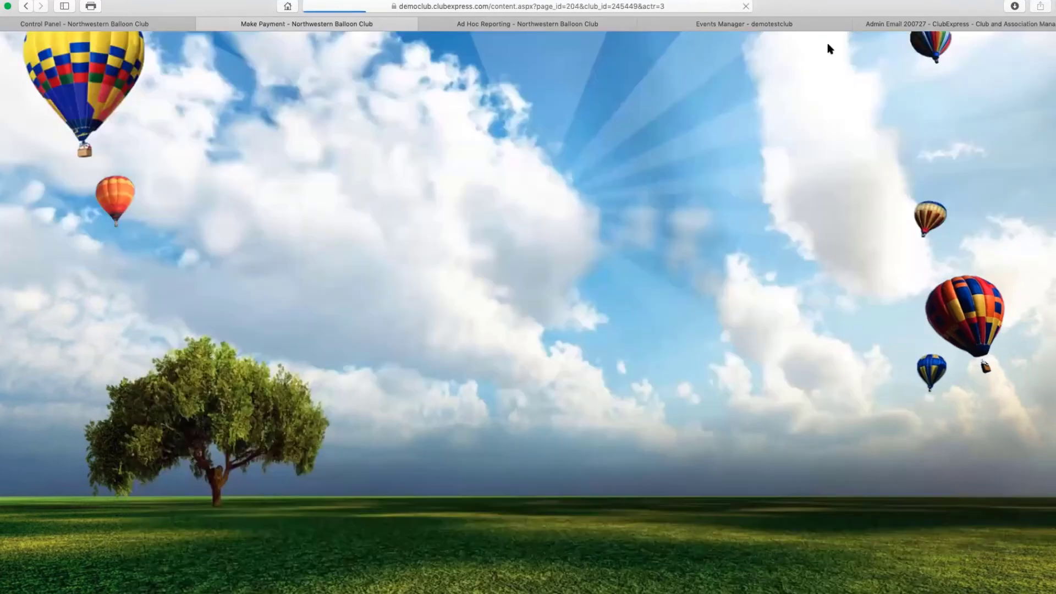
On Make Payment, below the Dwolla/Square text, set Payment Method to 'Processed by a separate system'
scroll(429, 324, "down", 3)
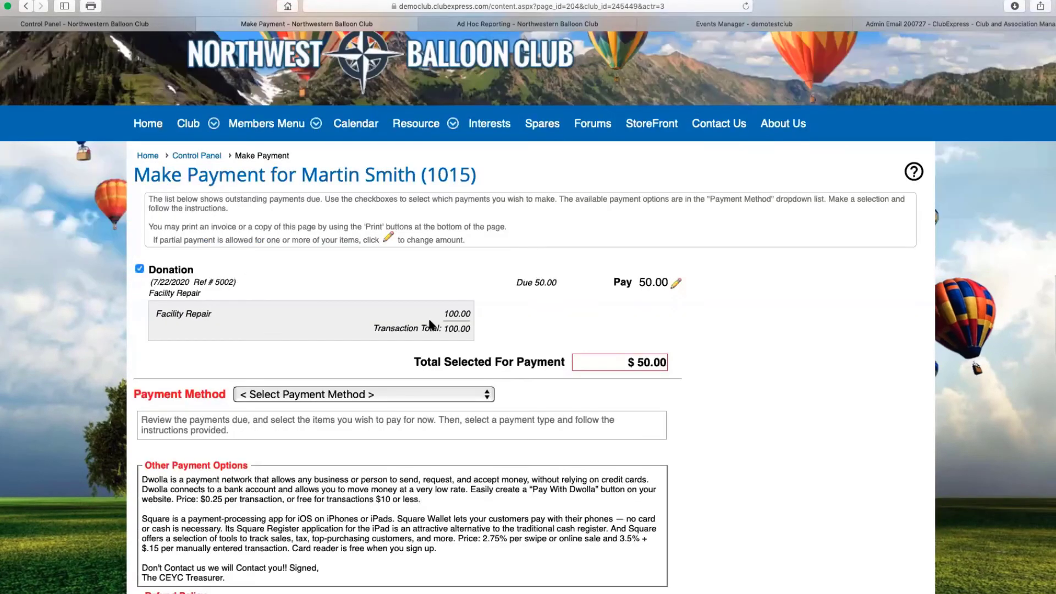
scroll(429, 325, "down", 5)
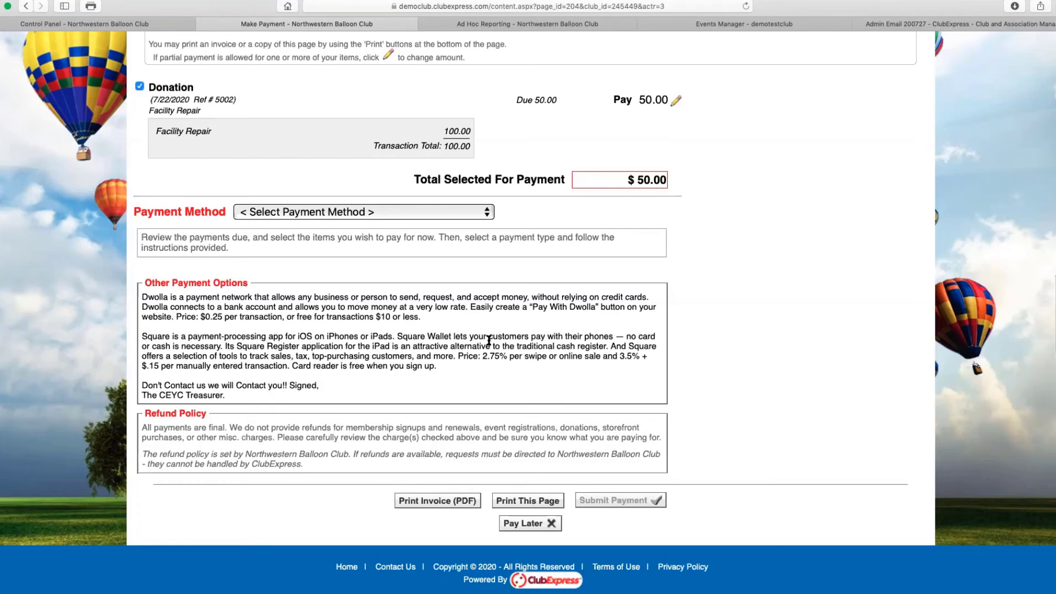
left_click(490, 214)
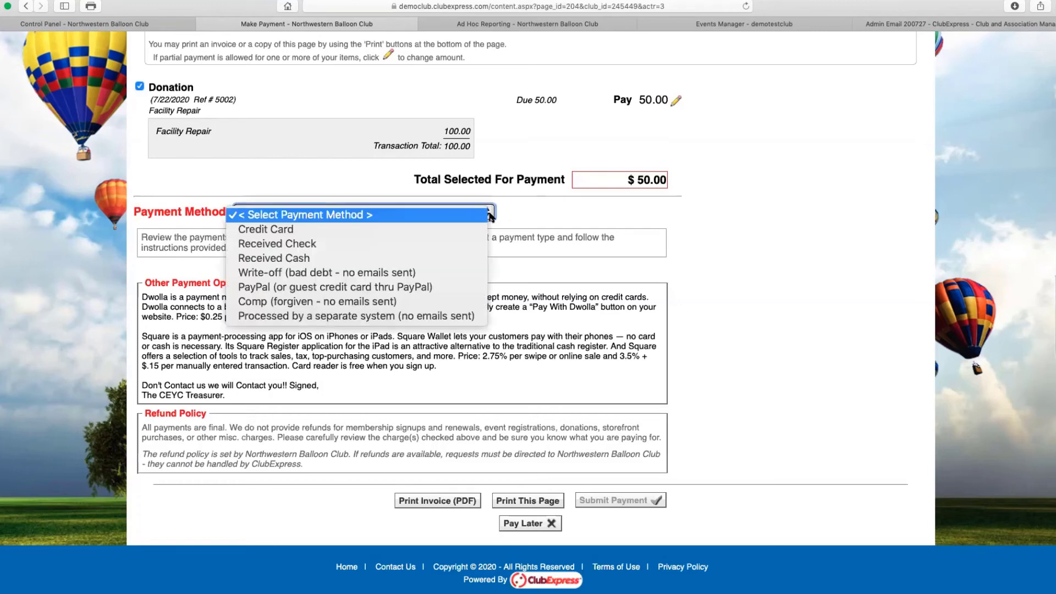
left_click(404, 317)
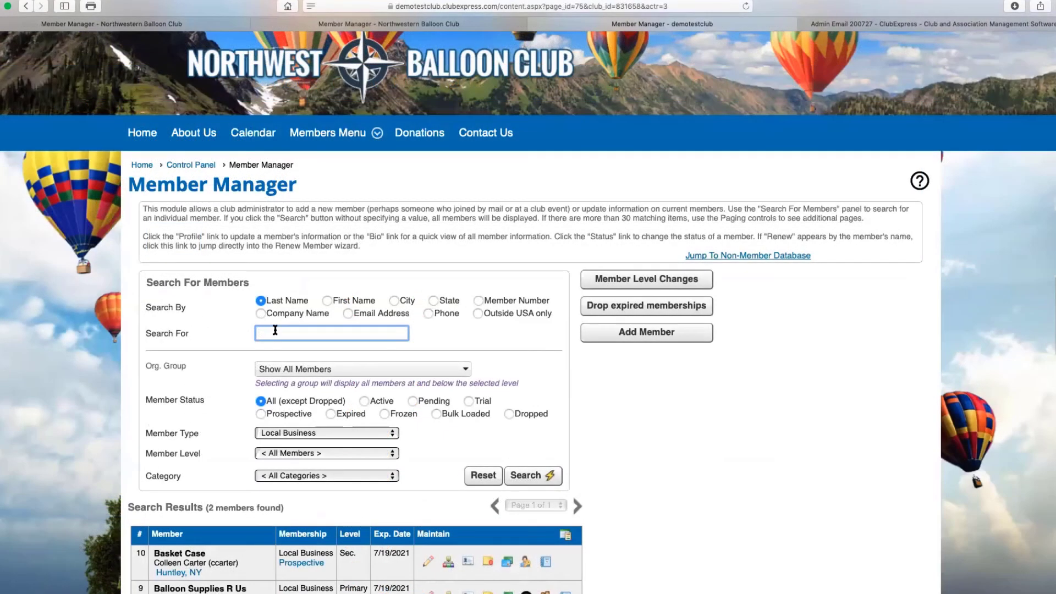
Search Member Manager by First Name for 'rene'
type("rene")
left_click(327, 301)
left_click(526, 475)
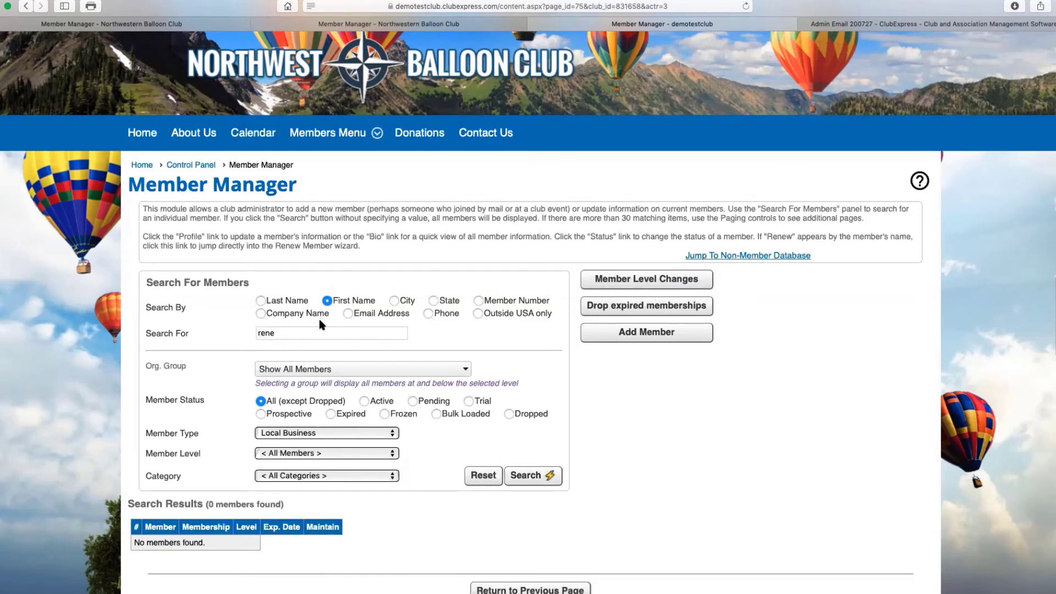
Rerun the 'rene' search with Member Type set to '< All Member Types >'
left_click(264, 332)
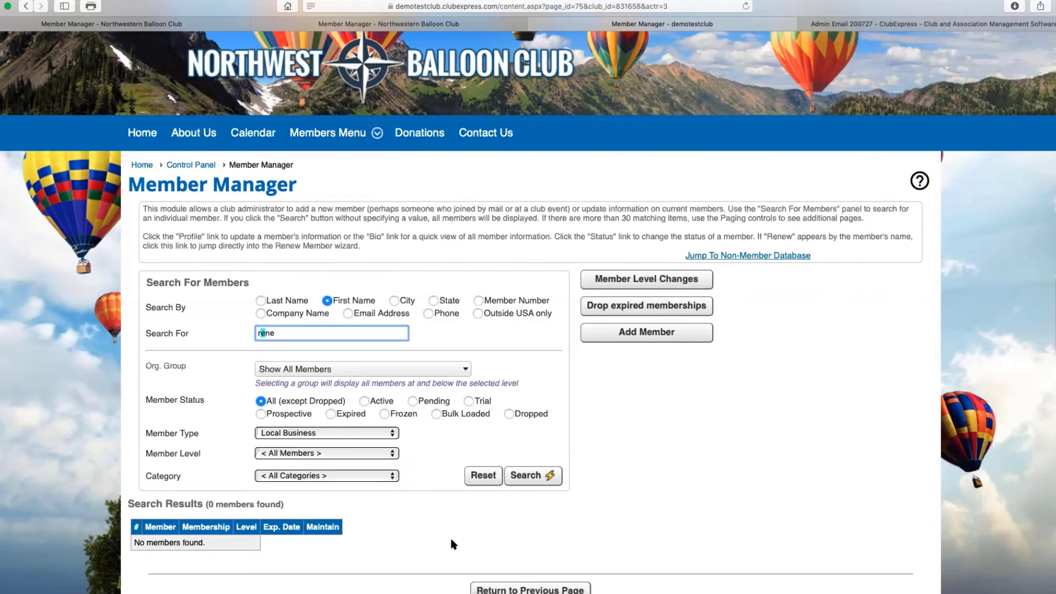
scroll(451, 536, "down", 3)
left_click(362, 365)
left_click(342, 355)
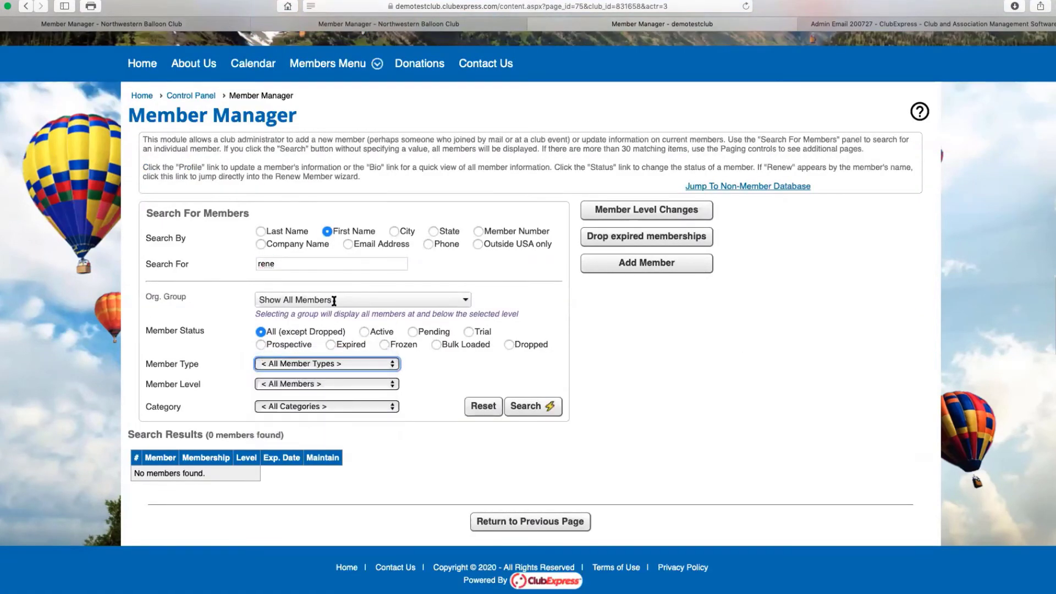
left_click(531, 407)
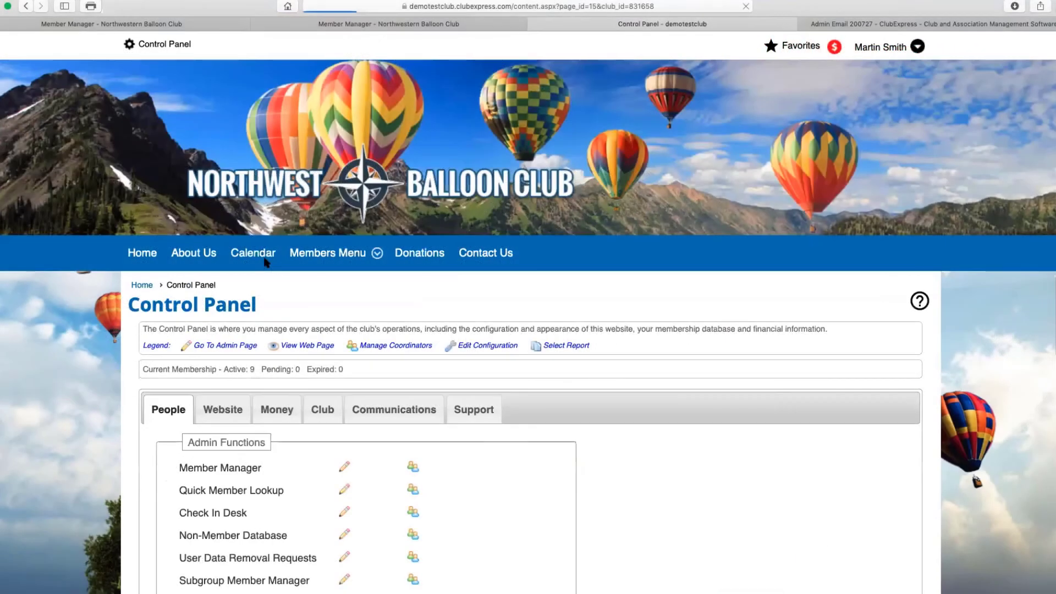
Open Money Options from the Money tab and view the Venmo note in Other Payment Options
left_click(276, 410)
scroll(295, 424, "down", 6)
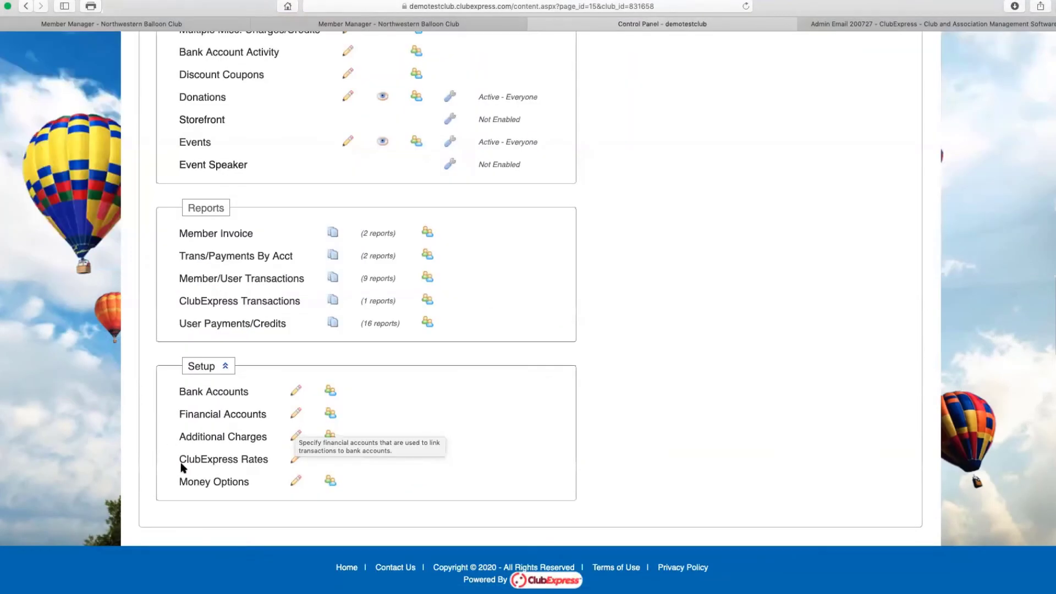
left_click(211, 483)
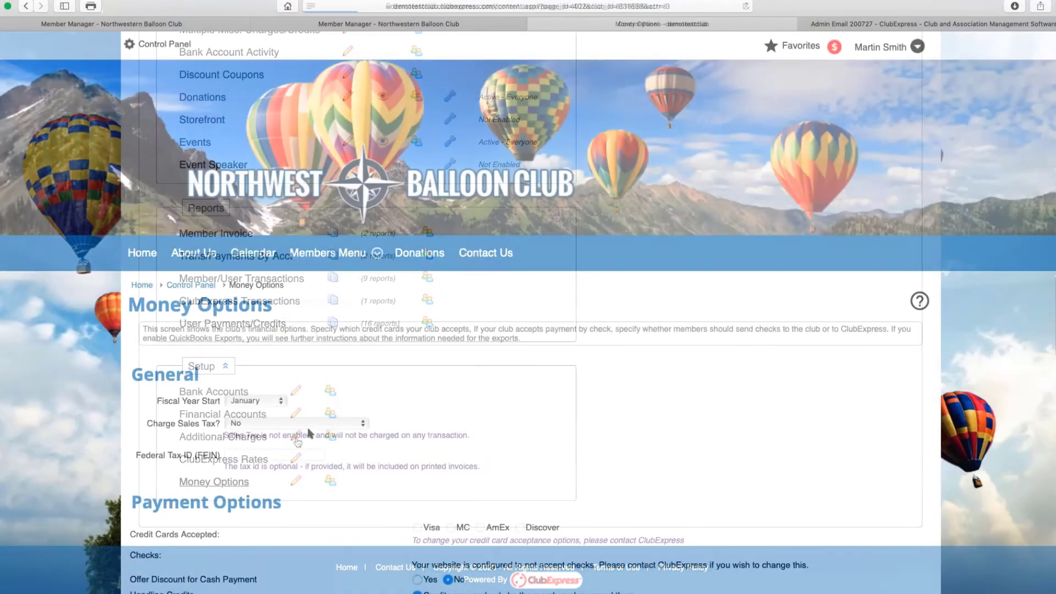
scroll(308, 427, "down", 5)
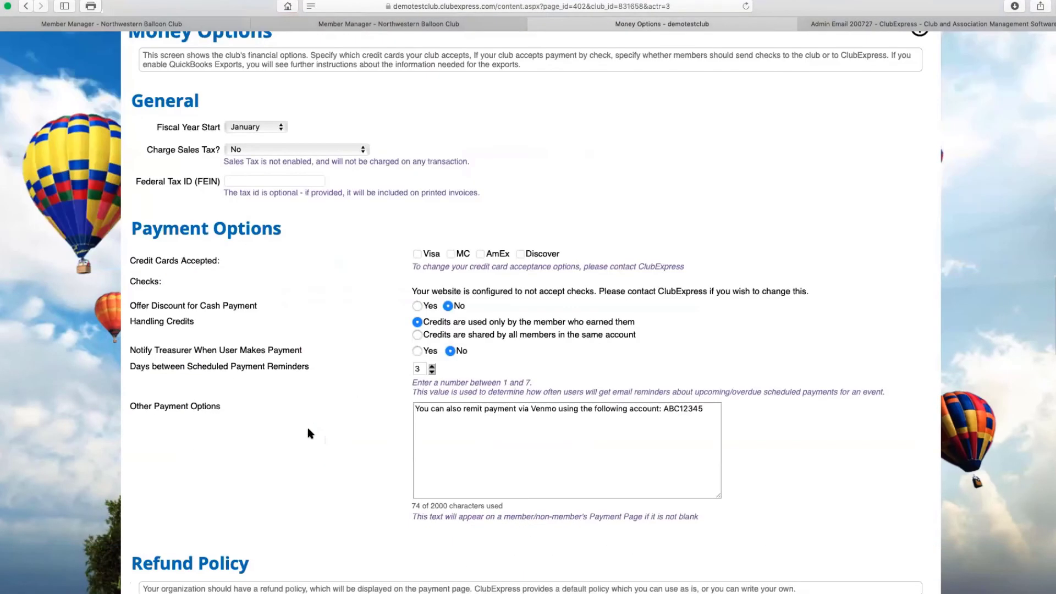
scroll(308, 427, "down", 3)
left_click_drag(130, 216, 313, 214)
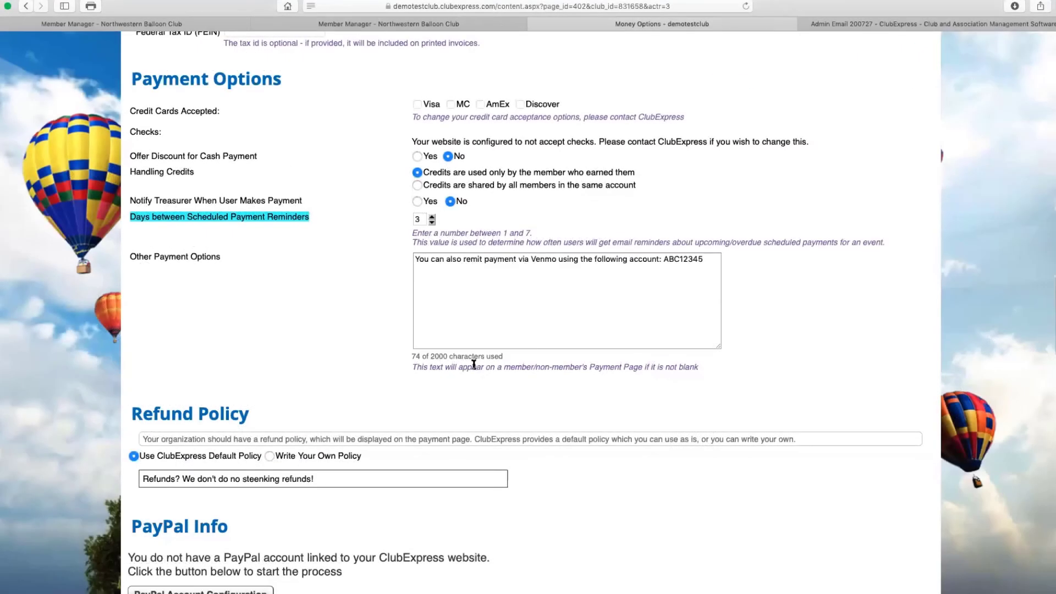
scroll(473, 365, "up", 10)
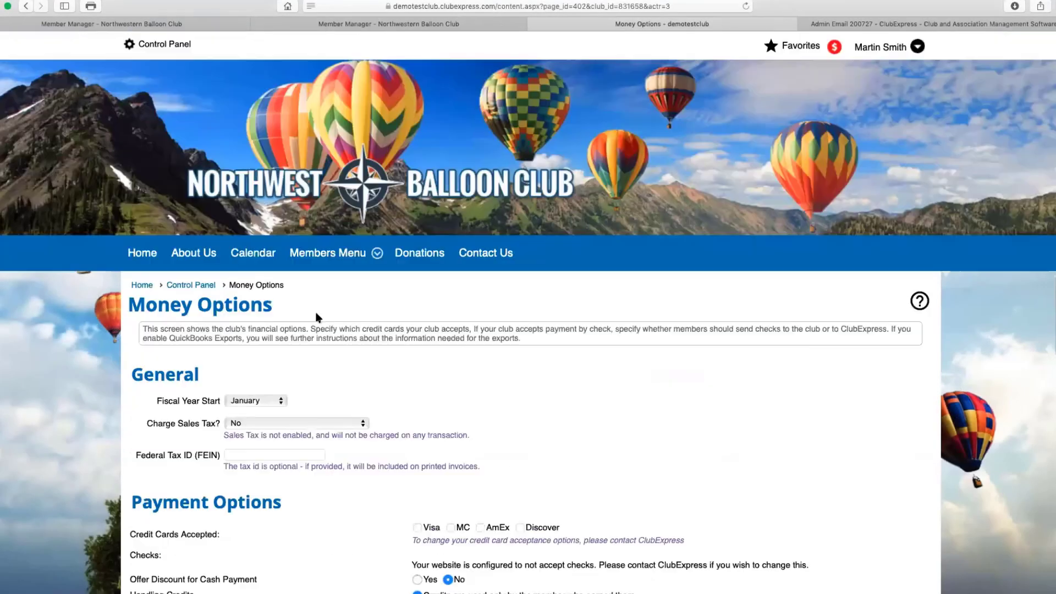
Open News / Articles from the Communications tab, then hide and show its search form
left_click(165, 44)
left_click(386, 412)
left_click(231, 557)
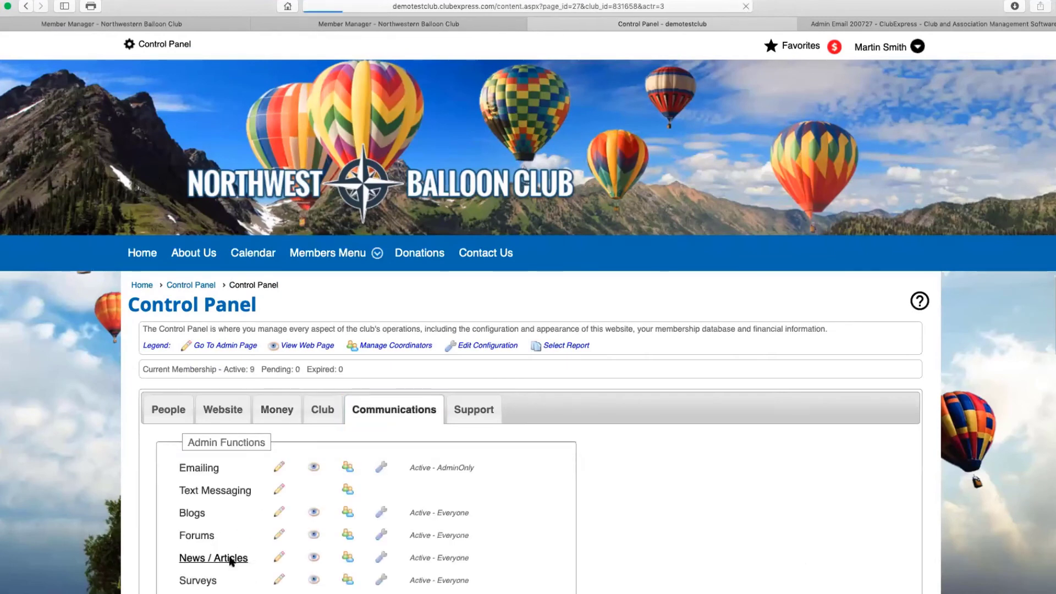
scroll(614, 430, "down", 1)
scroll(614, 430, "down", 2)
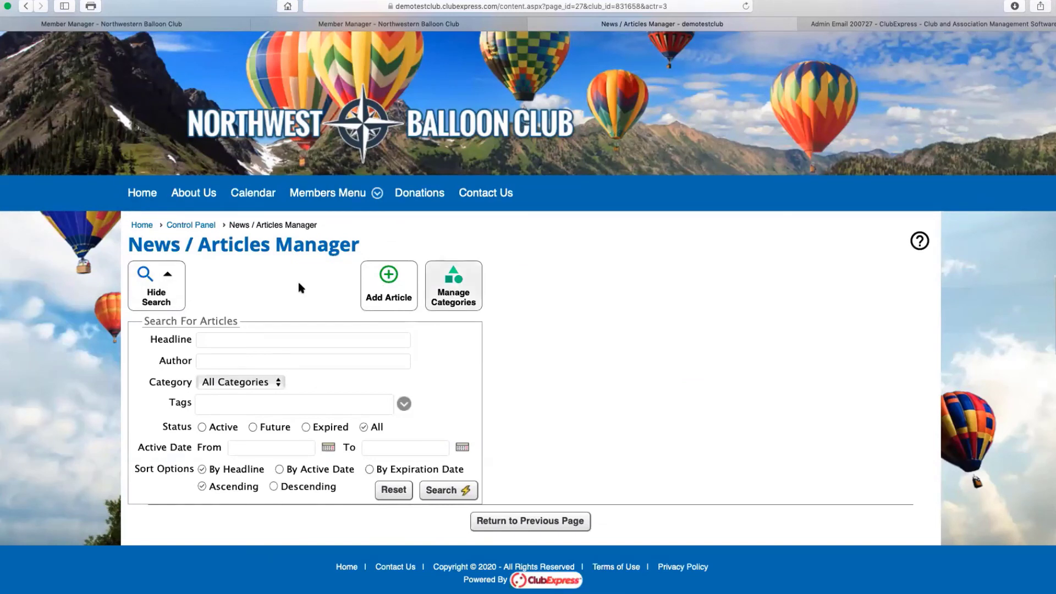
left_click(166, 286)
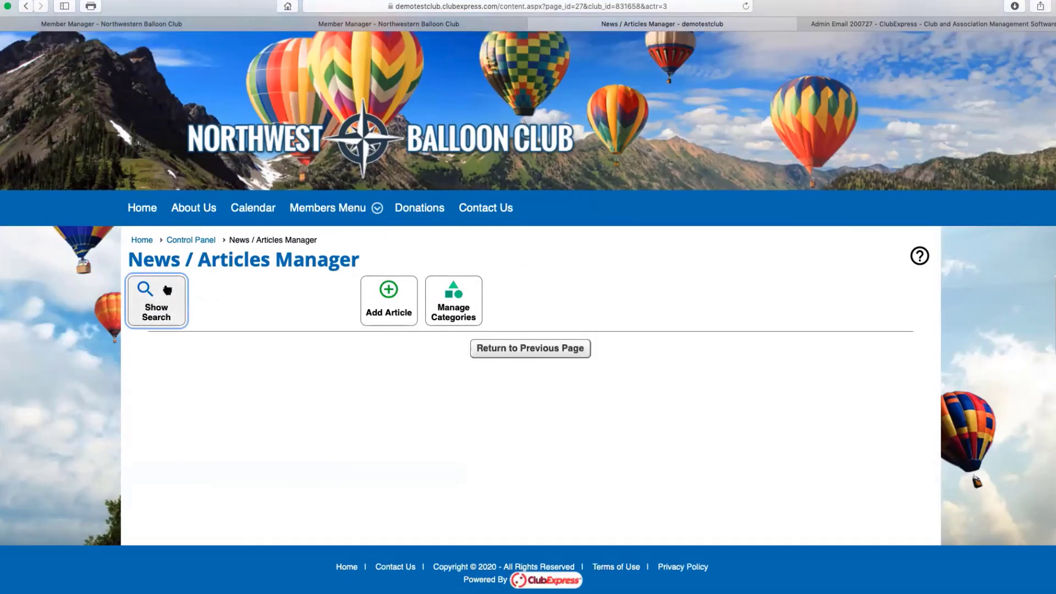
left_click(168, 292)
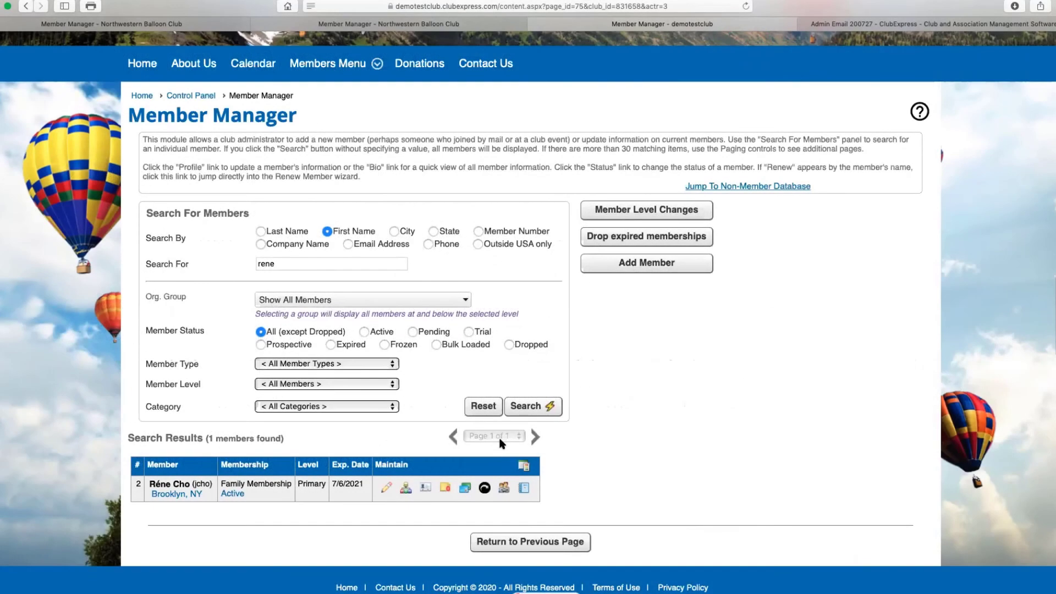
Open the Membership Directory and cancel out of its options page without saving
mouse_move(330, 64)
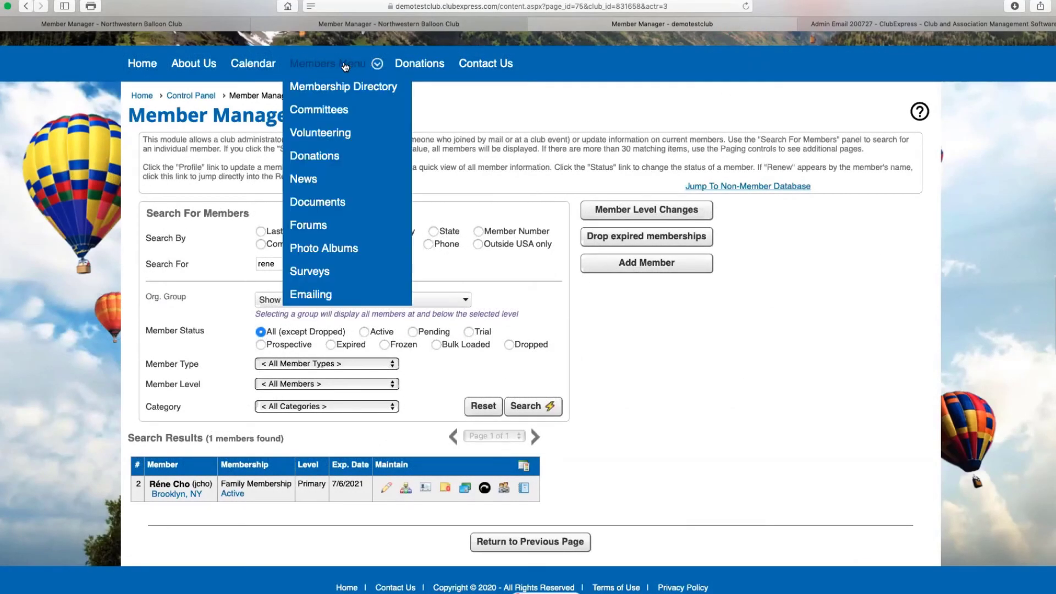
left_click(348, 88)
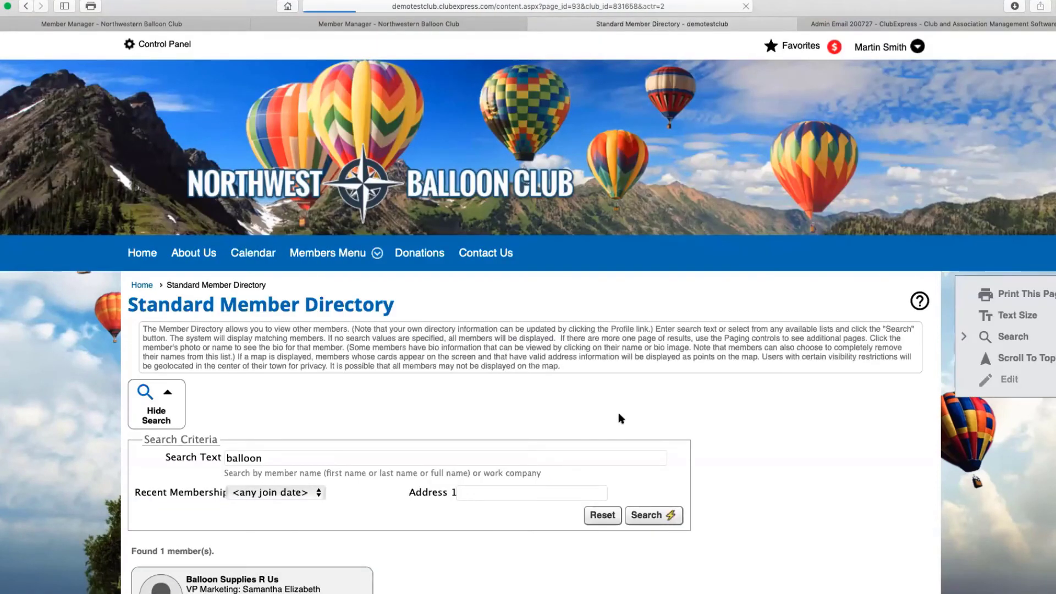
scroll(459, 425, "down", 3)
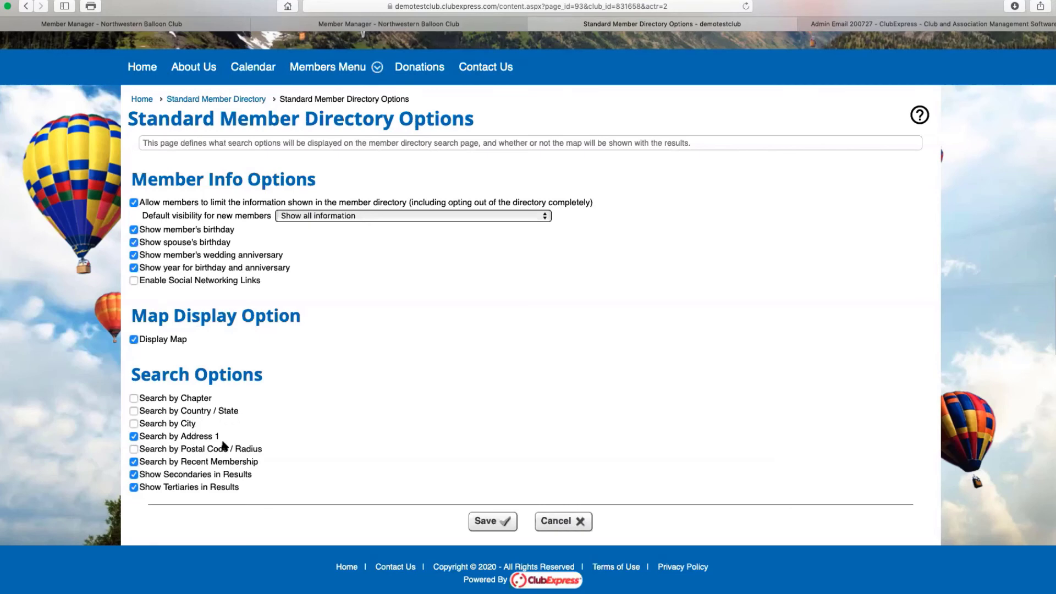
left_click(567, 524)
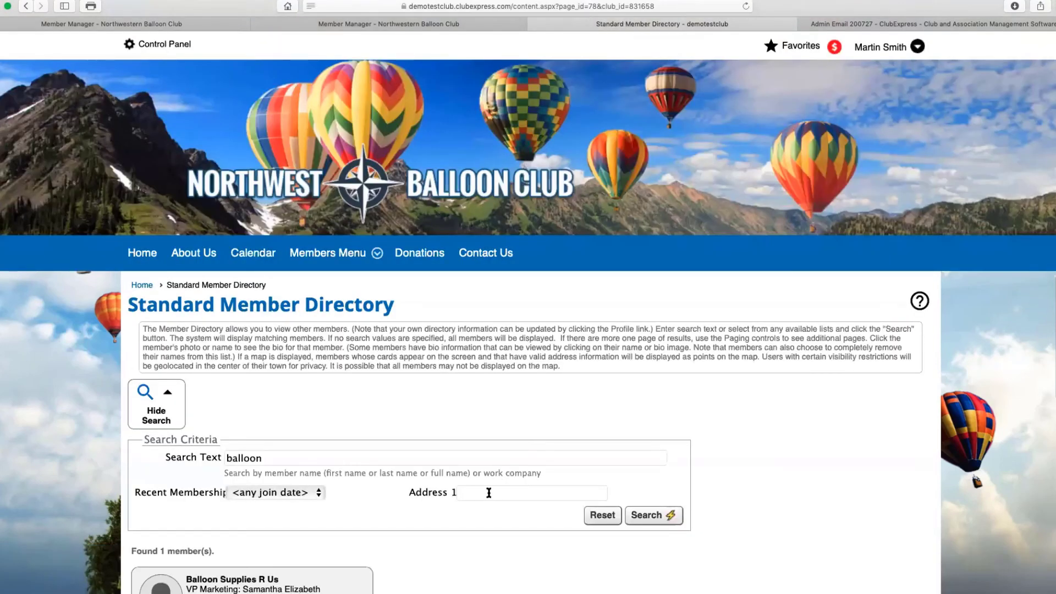
Search the directory with Address 1 'main', returning Balloon Supplies R Us
left_click(489, 493)
type("main")
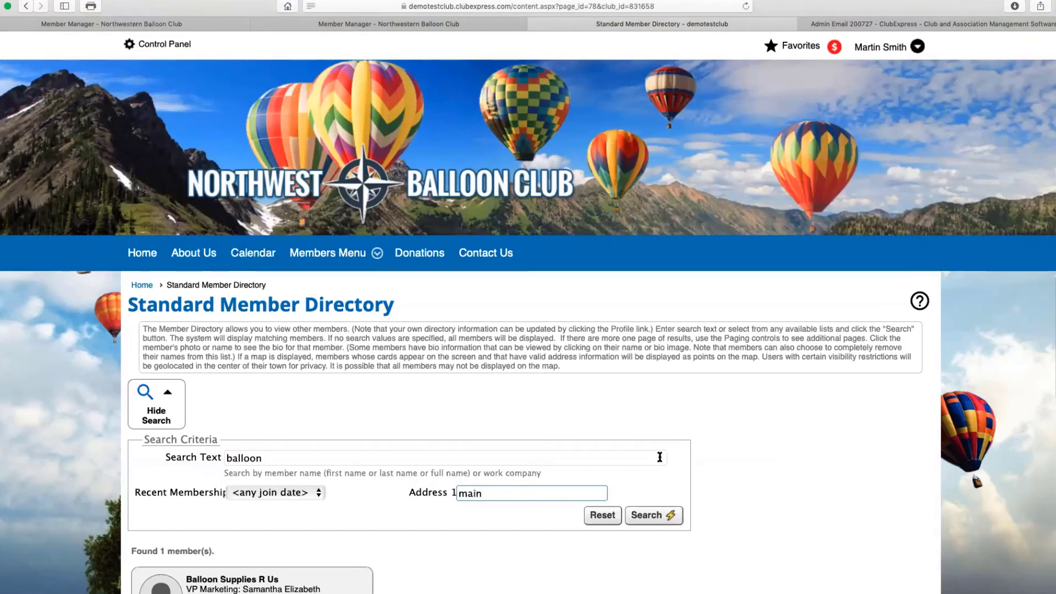
left_click(655, 516)
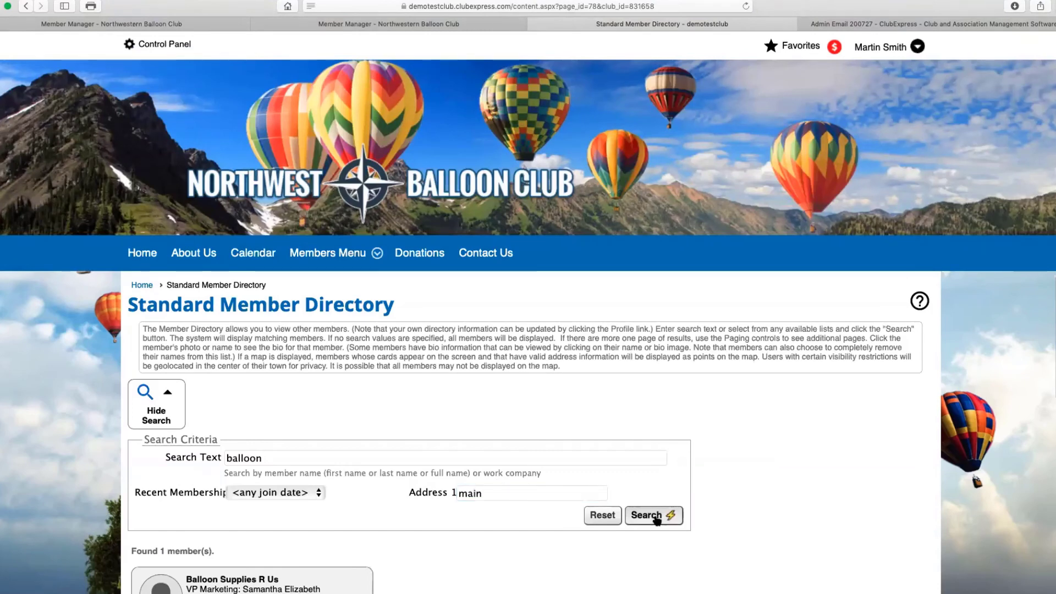
scroll(528, 520, "down", 3)
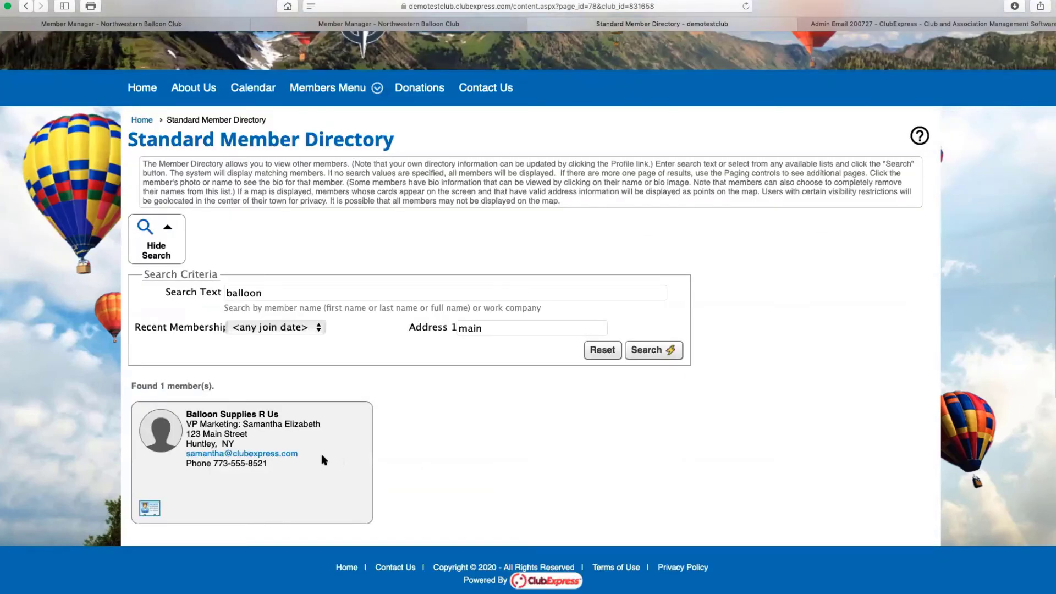